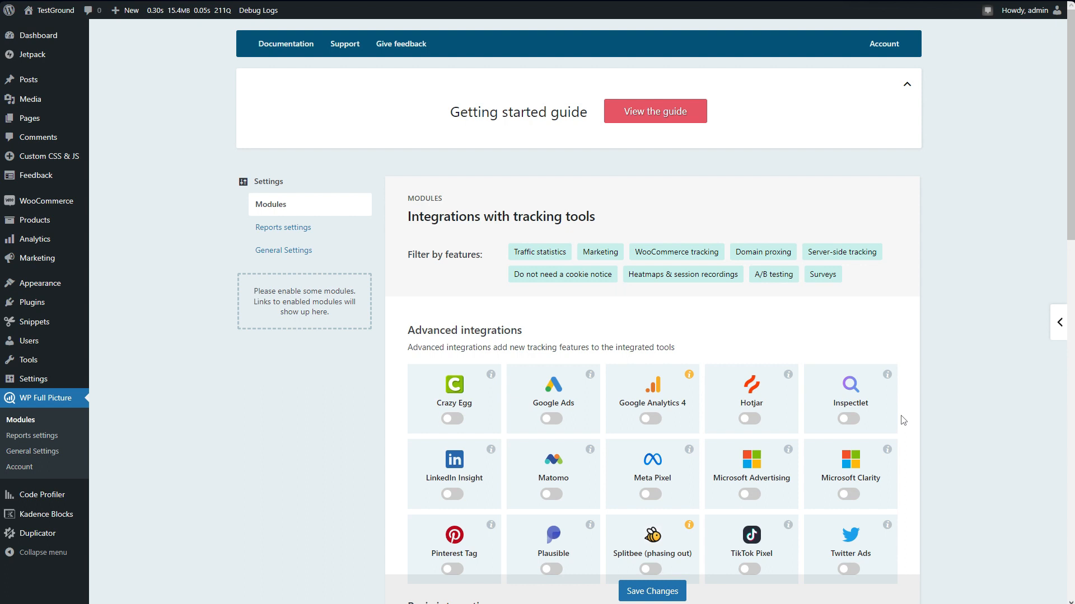
Enable the Google Analytics 4, Cookie Notice, Iframes Manager, WooCommerce Tracking and Geolocation modules and save the changes.
click(652, 422)
scroll(701, 427, down, 10)
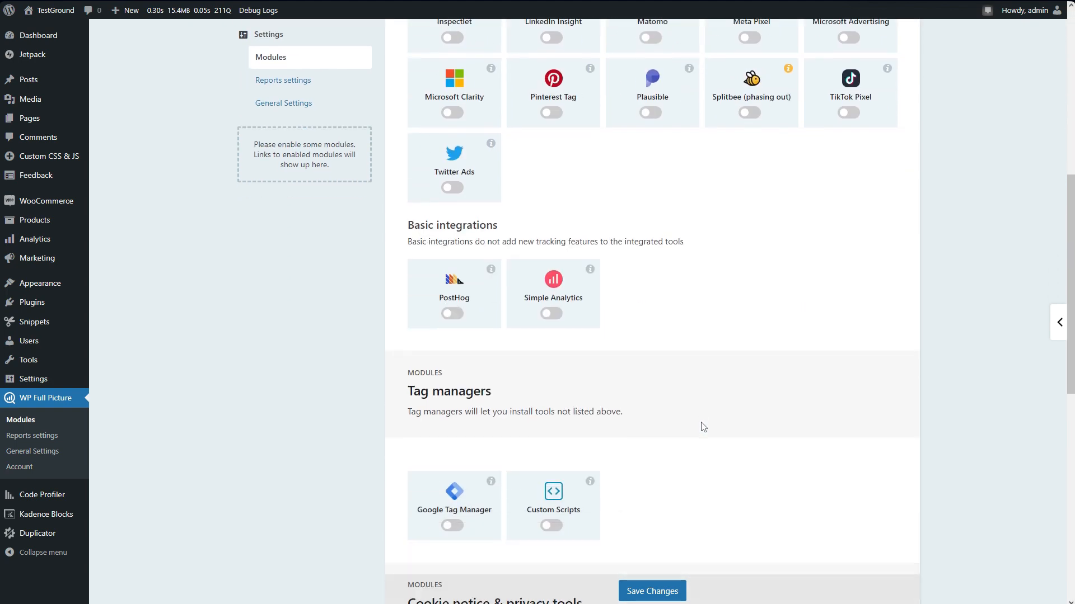
click(458, 524)
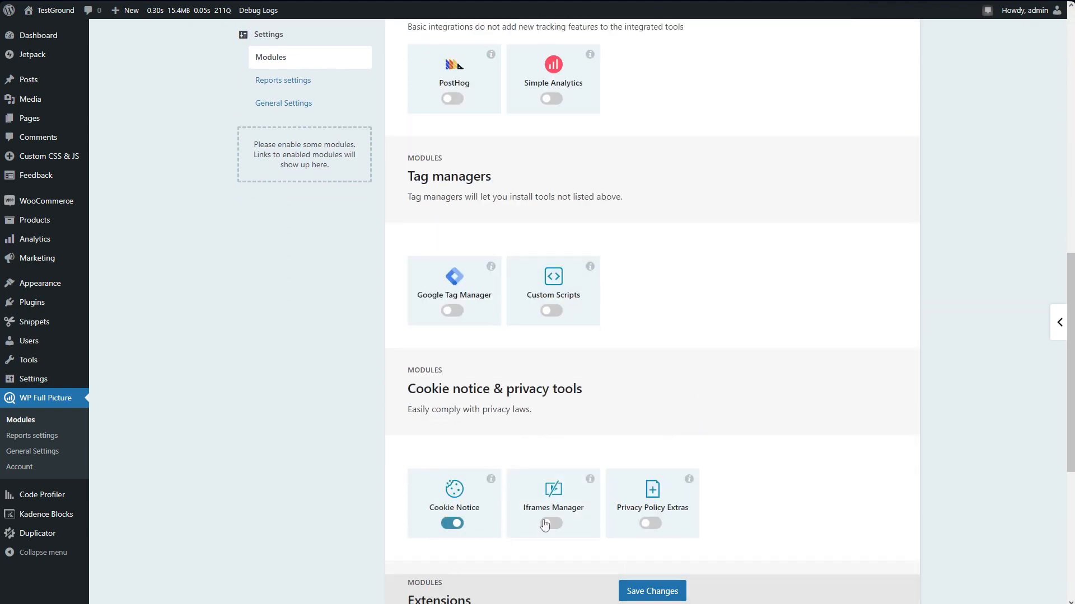
click(552, 525)
scroll(699, 492, down, 5)
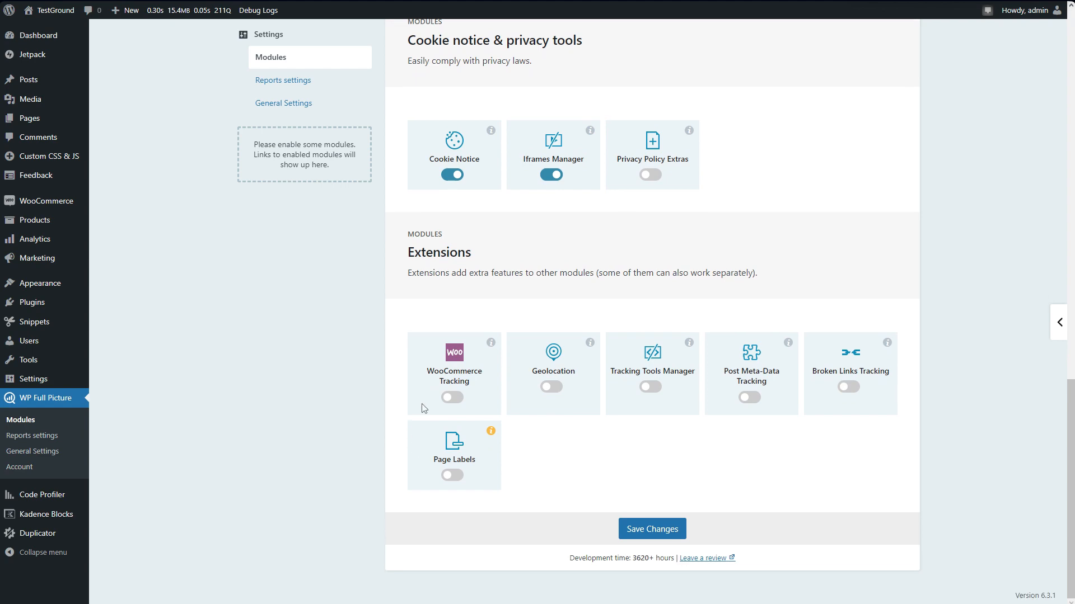
click(452, 399)
click(544, 391)
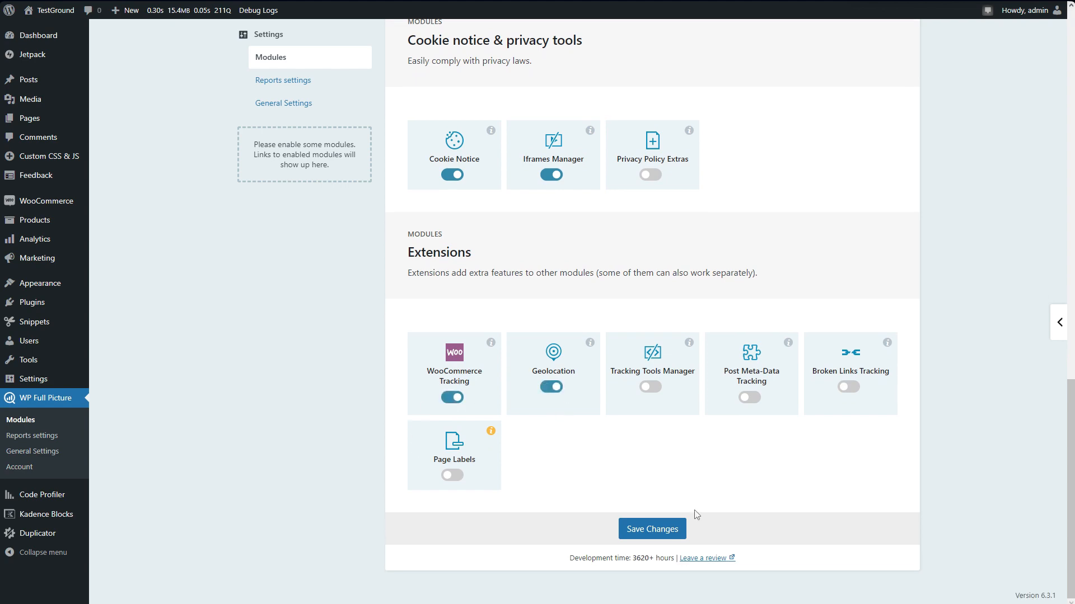
click(672, 534)
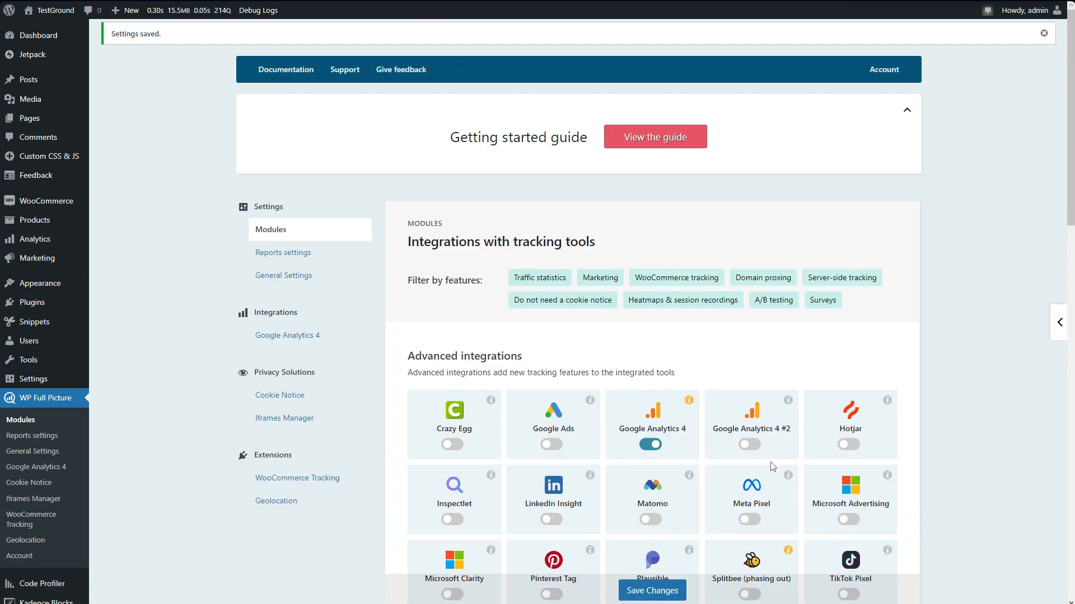
Open the Google Analytics 4 module settings, then switch to Google Analytics and copy the Brics Tracking.ovh web stream's measurement ID.
click(327, 341)
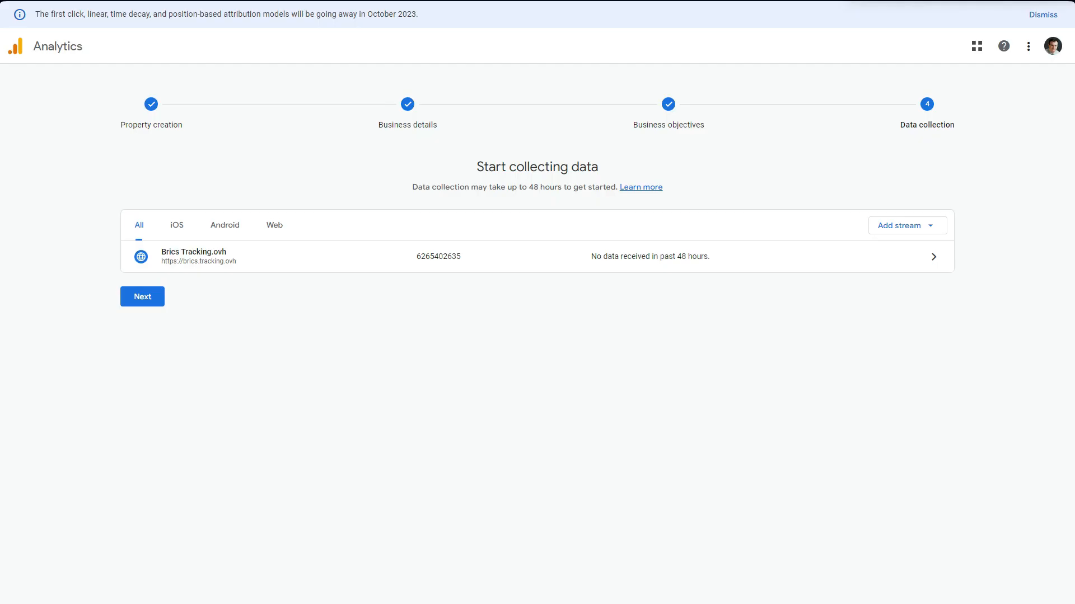
click(535, 263)
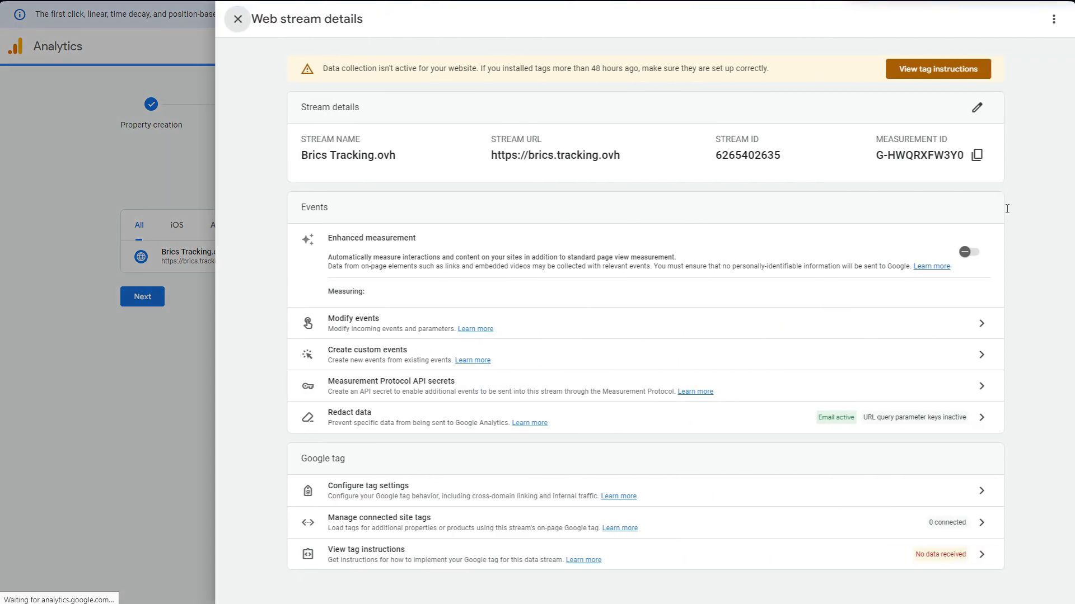
click(967, 158)
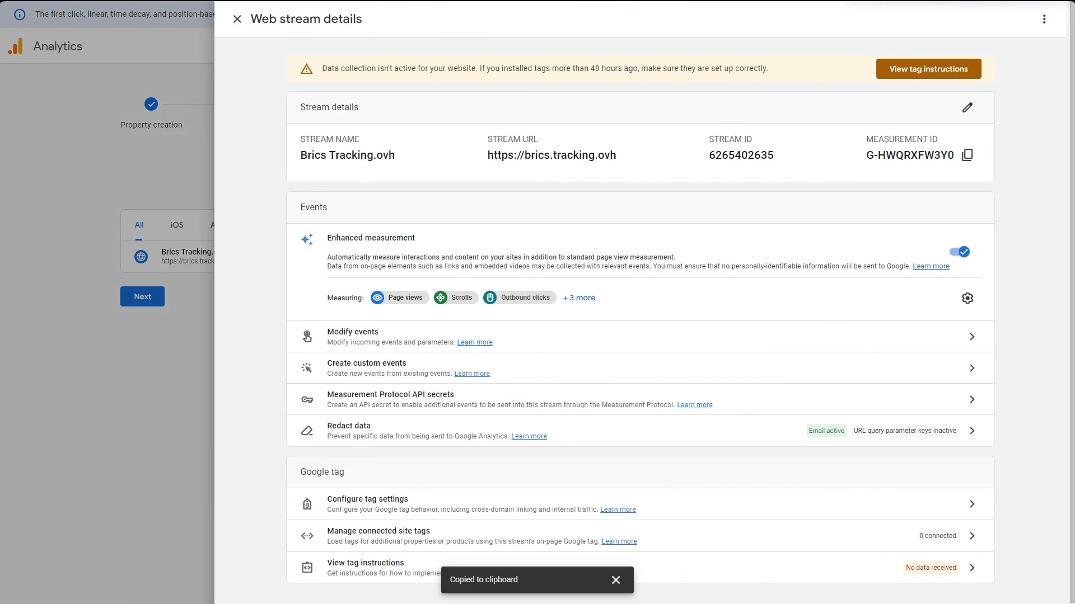
click(237, 19)
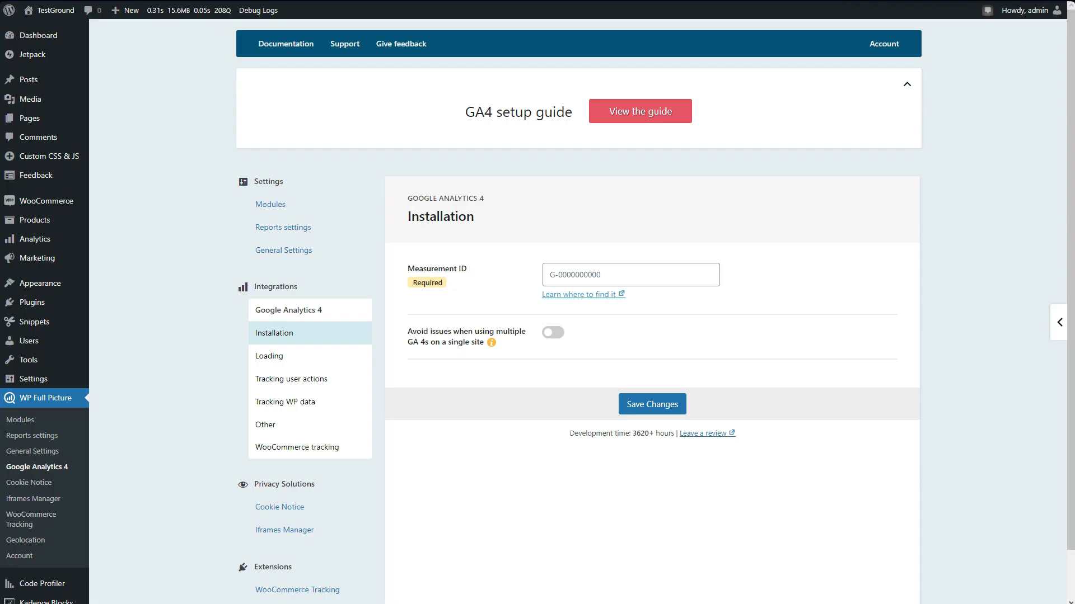
Back in WordPress, paste the copied measurement ID into the Google Analytics 4 installation settings and save the changes.
click(593, 273)
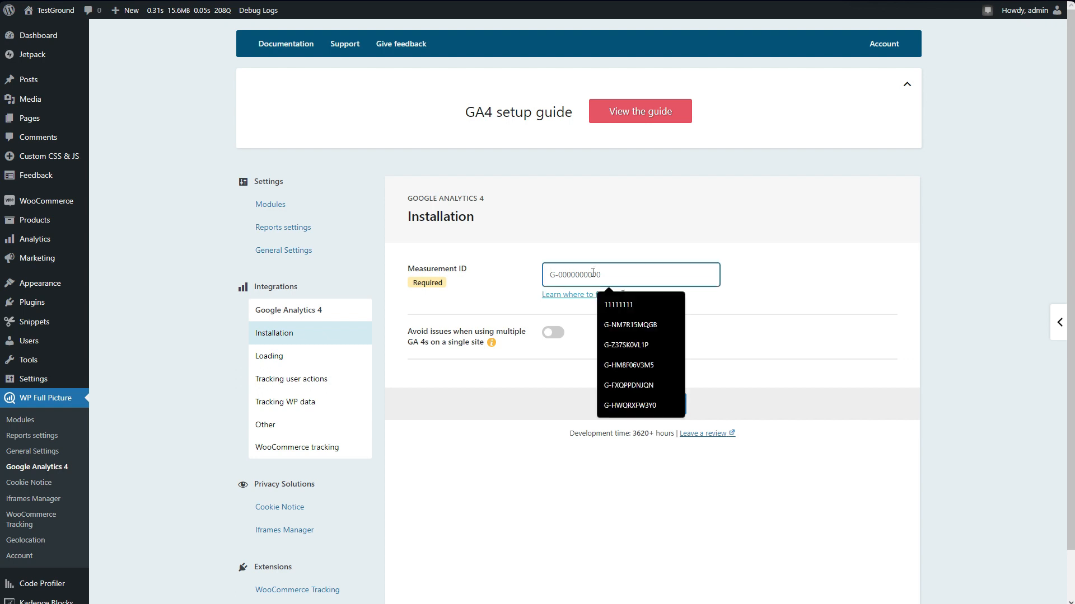
key(ctrl+v)
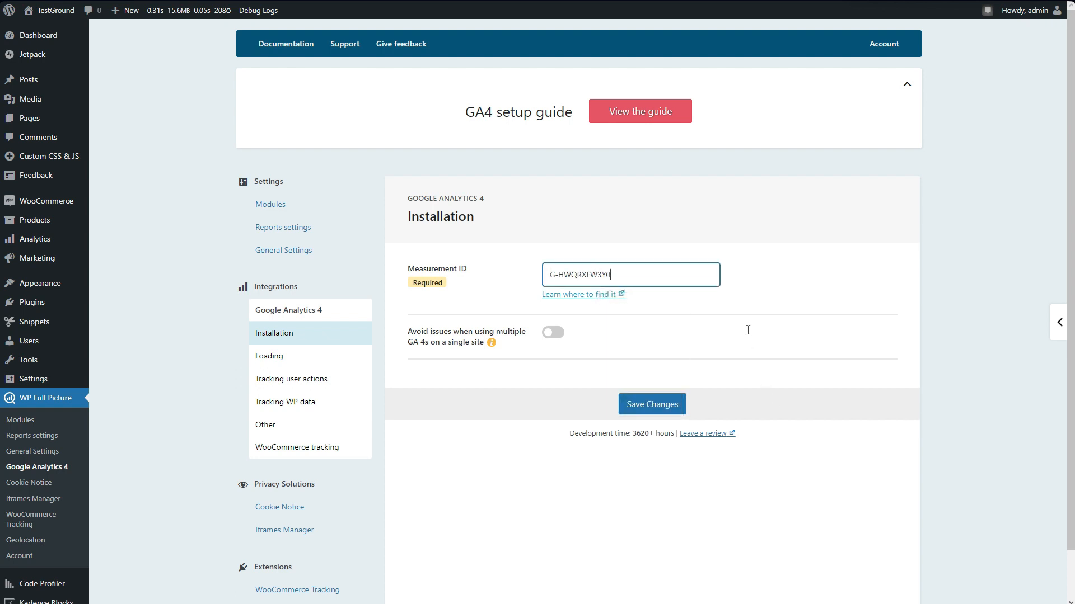
click(671, 408)
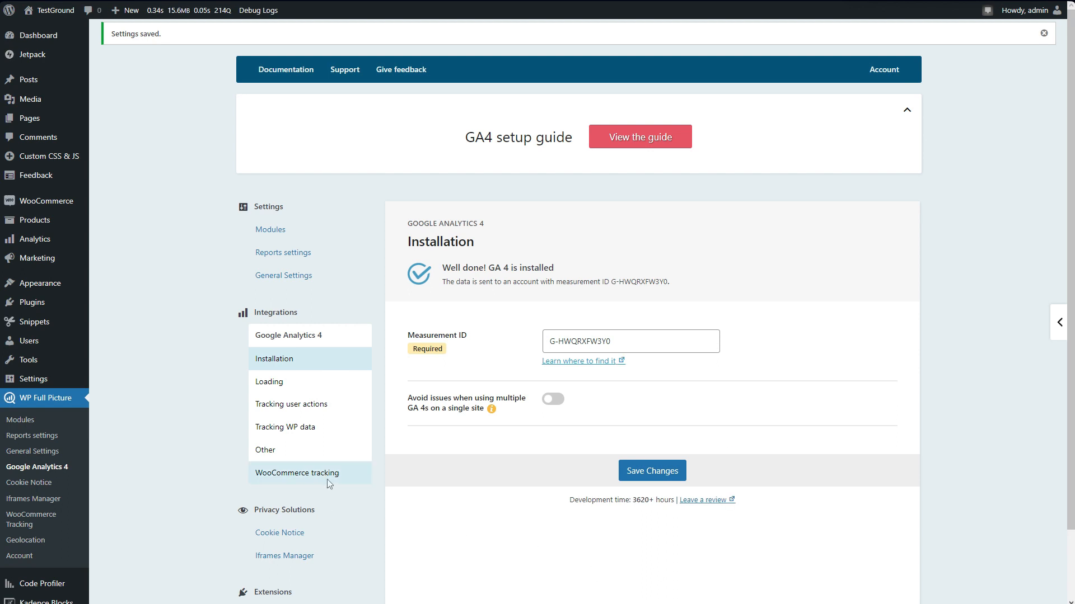
Review the WooCommerce tracking section of Google Analytics 4 and the options of the WooCommerce Tracking extension.
click(354, 481)
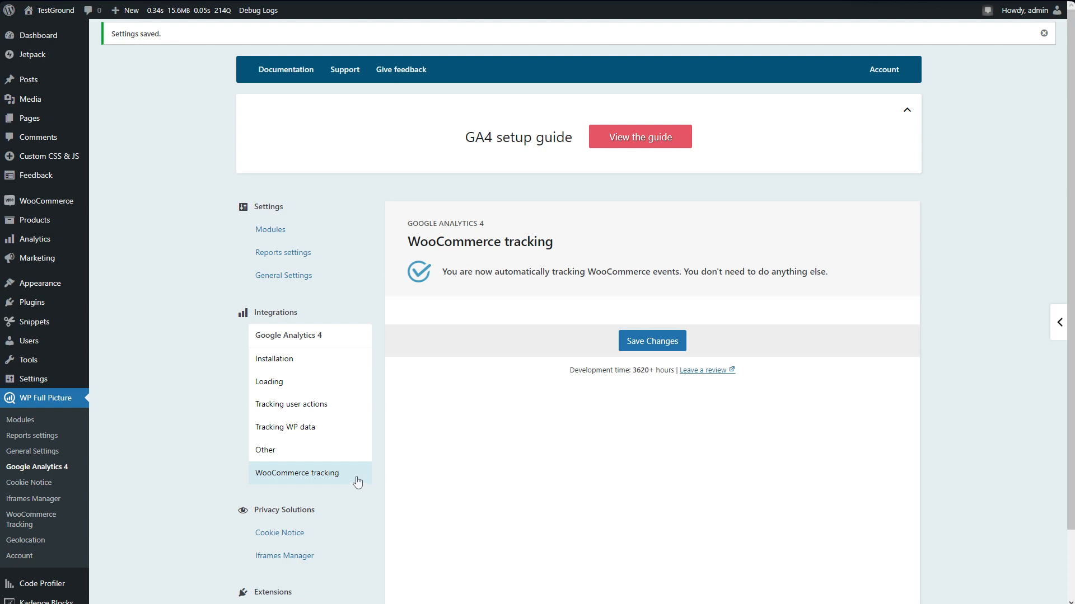
scroll(361, 482, down, 2)
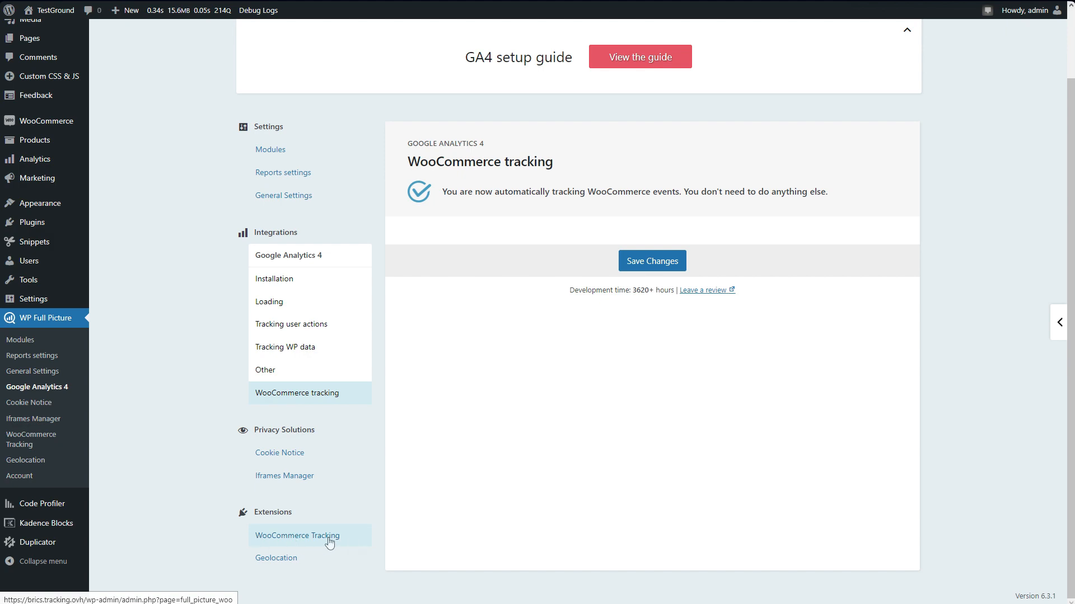
click(354, 542)
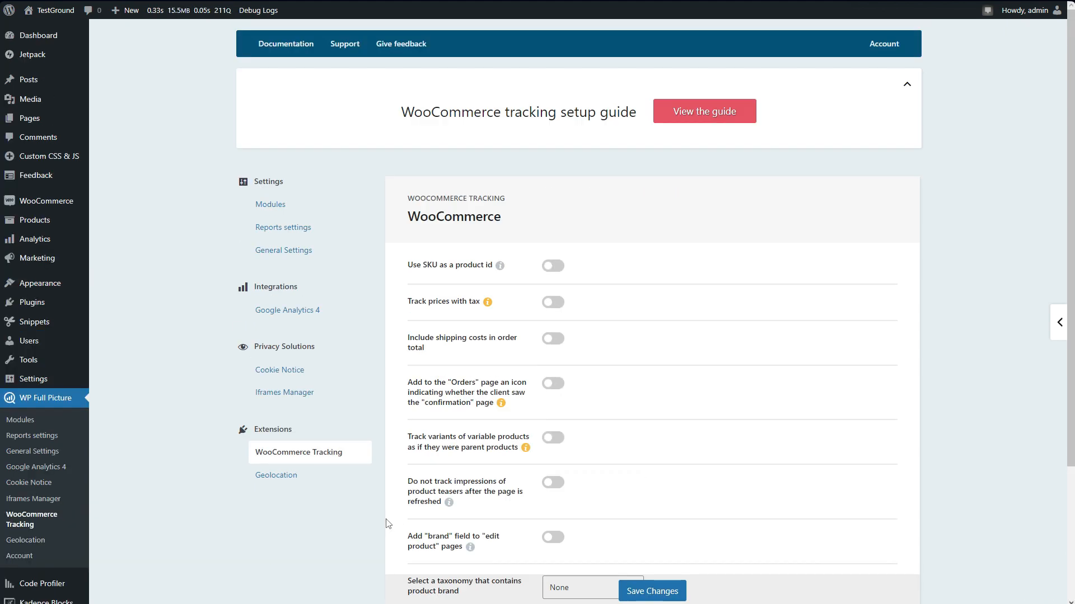
scroll(558, 283, down, 1)
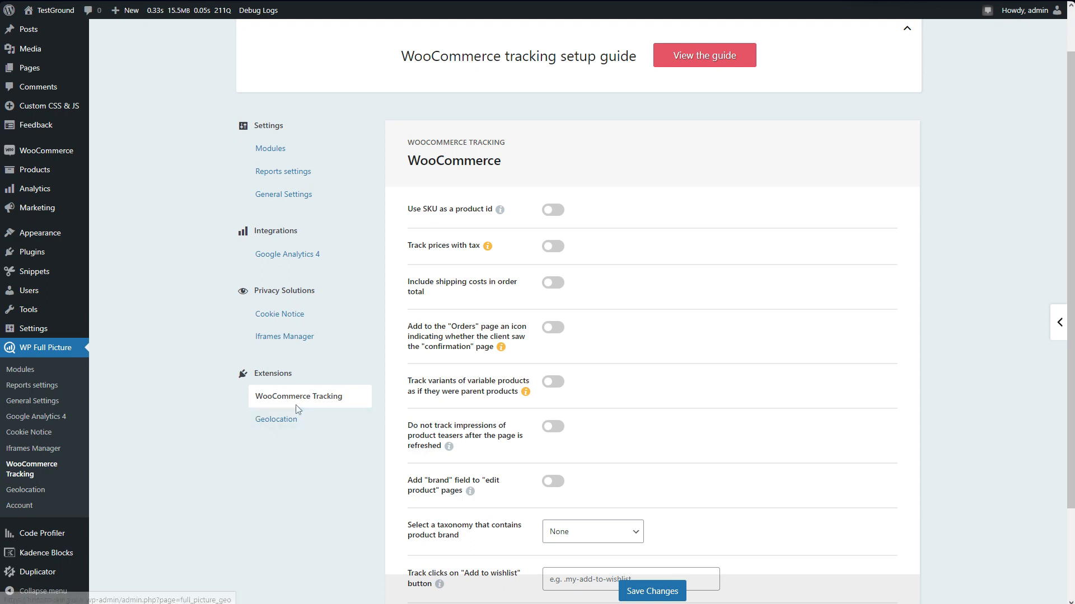
scroll(523, 505, up, 1)
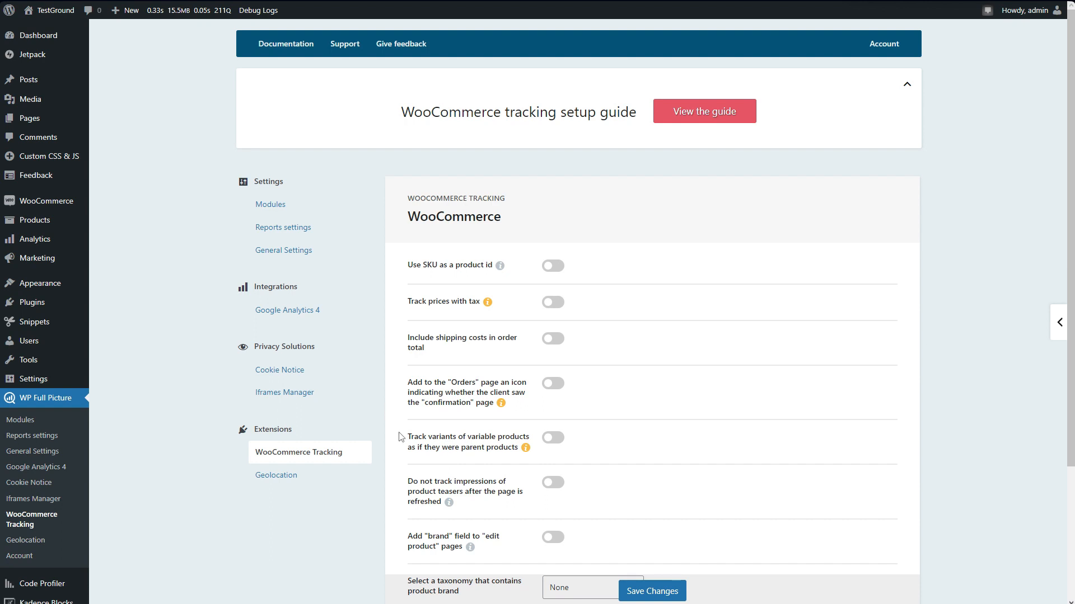
Open the Cookie Notice settings and review the tracking control modes and the options below them.
click(293, 378)
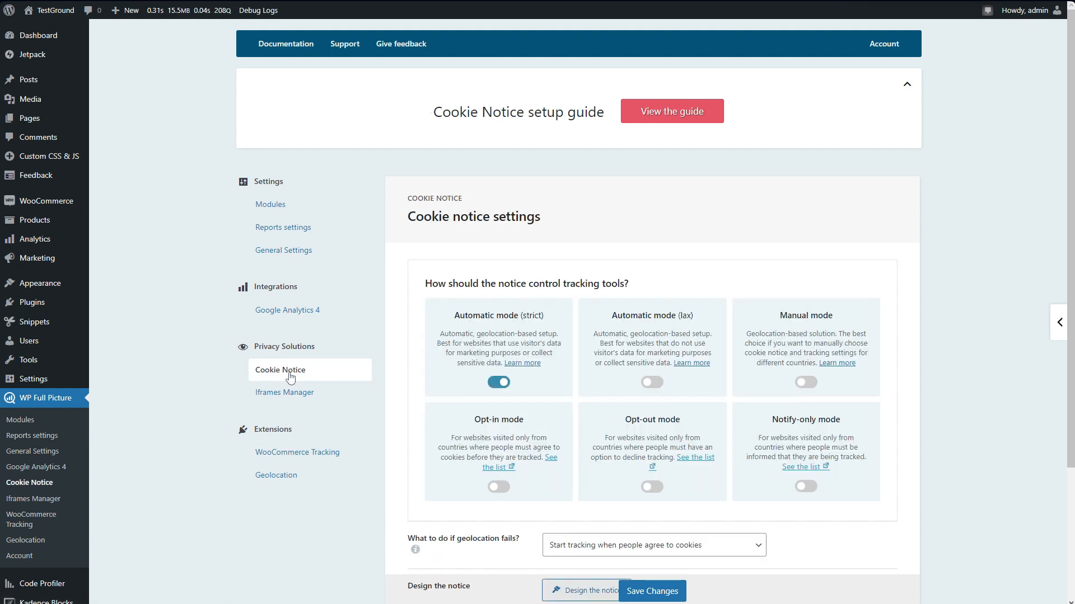
scroll(402, 448, down, 1)
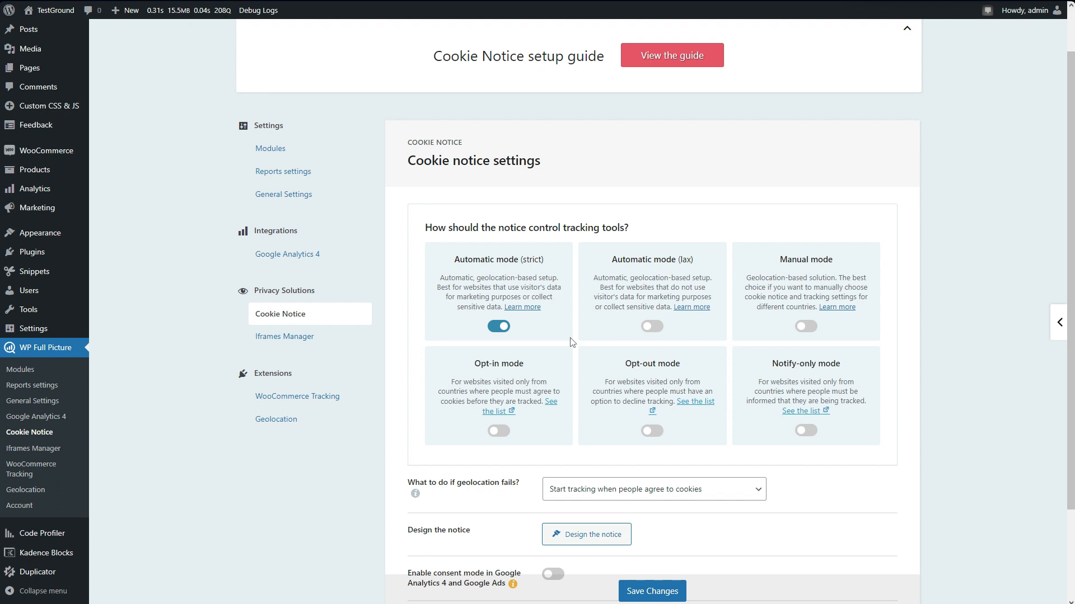
scroll(572, 343, down, 1)
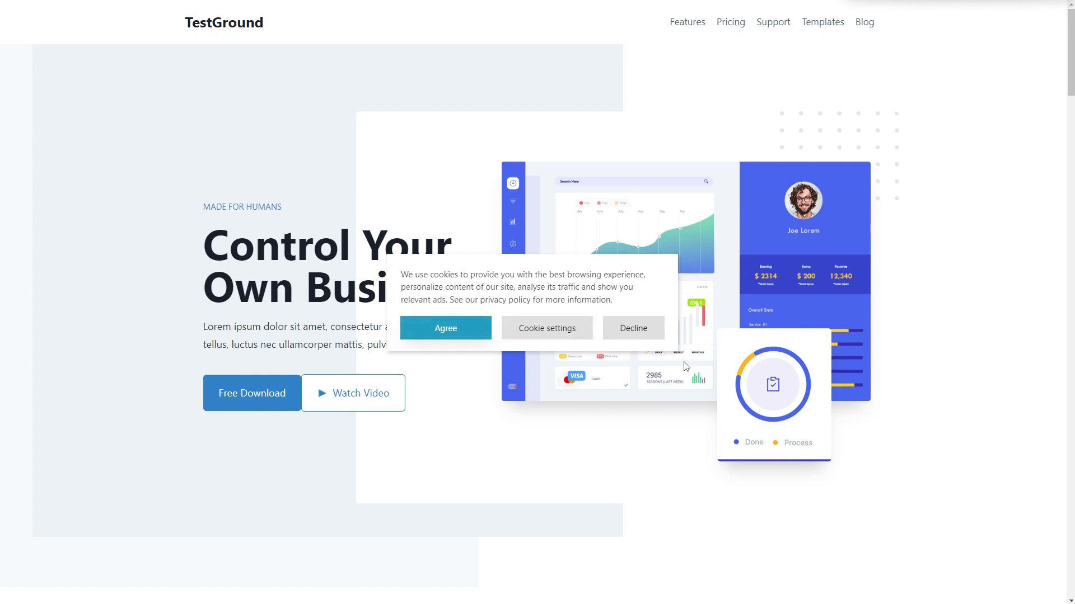
On the TestGround homepage, open the developer tools and examine which source domains load before cookie consent is given.
key(ctrl+shift+j)
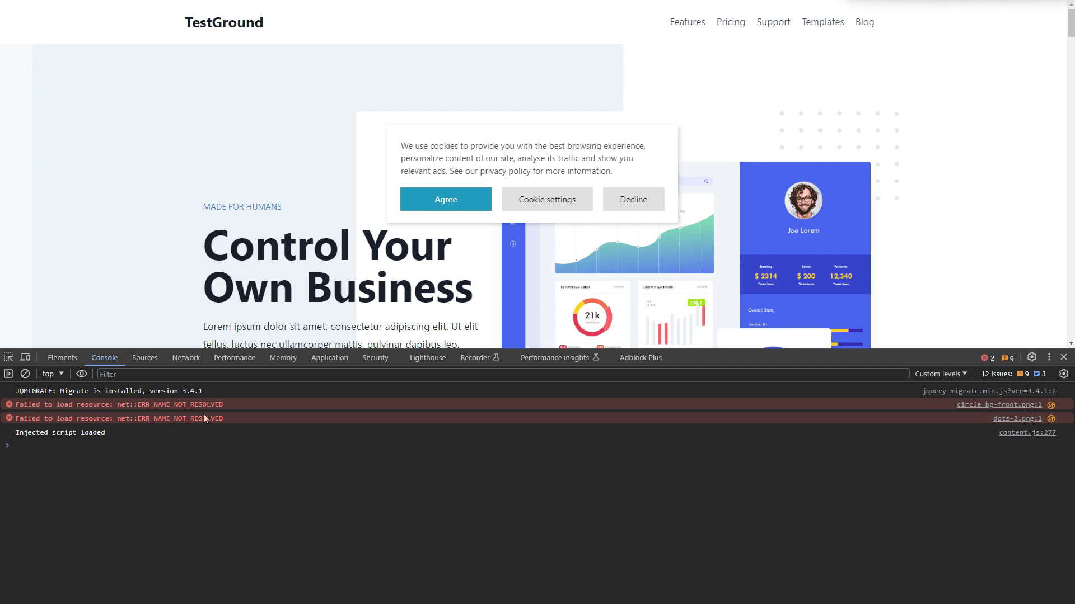
click(145, 359)
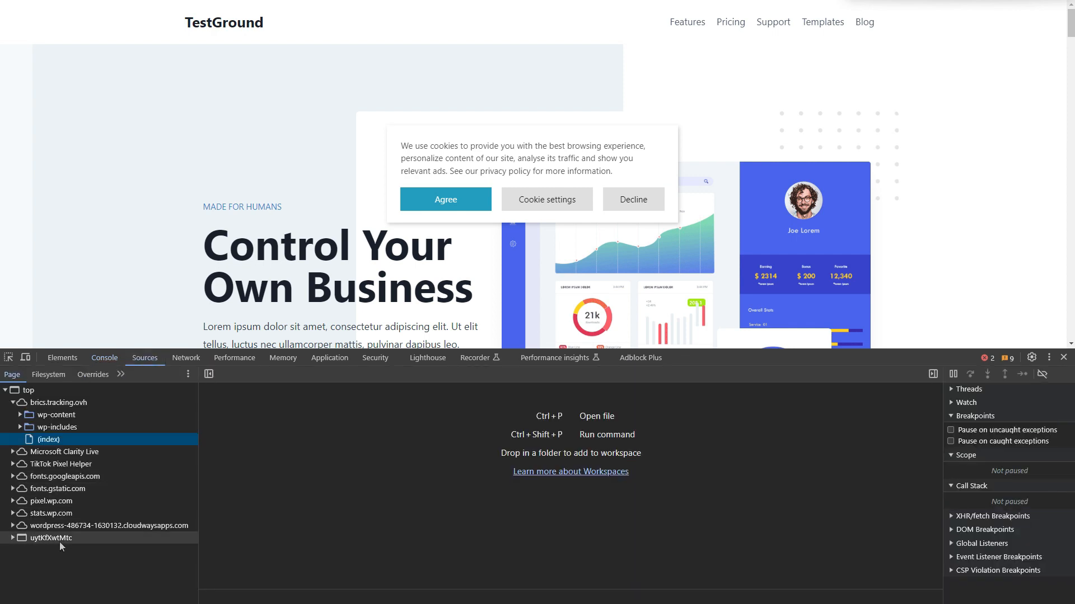
click(13, 403)
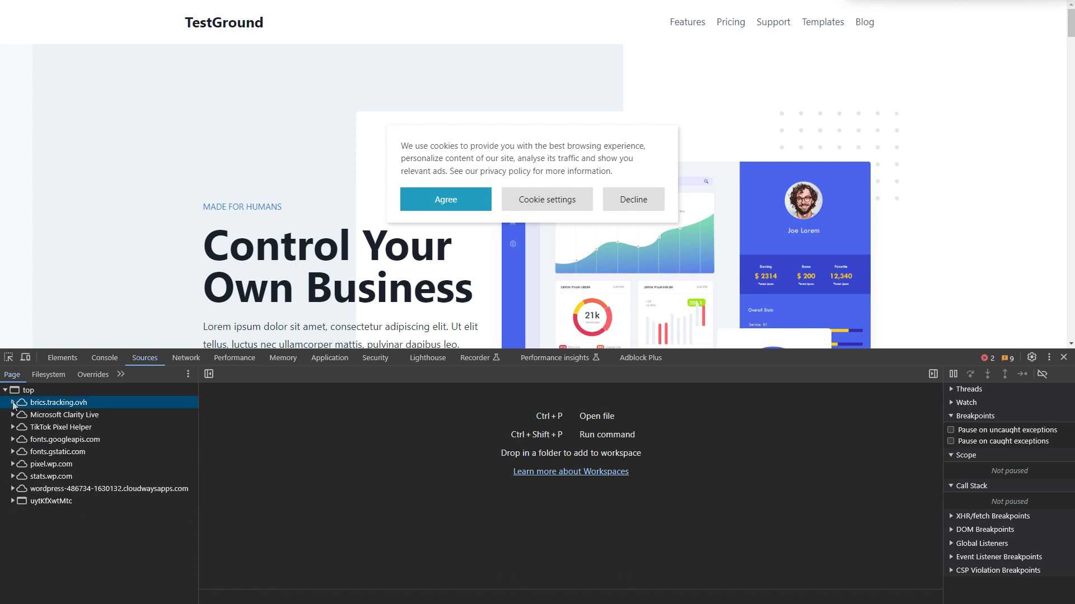
click(480, 205)
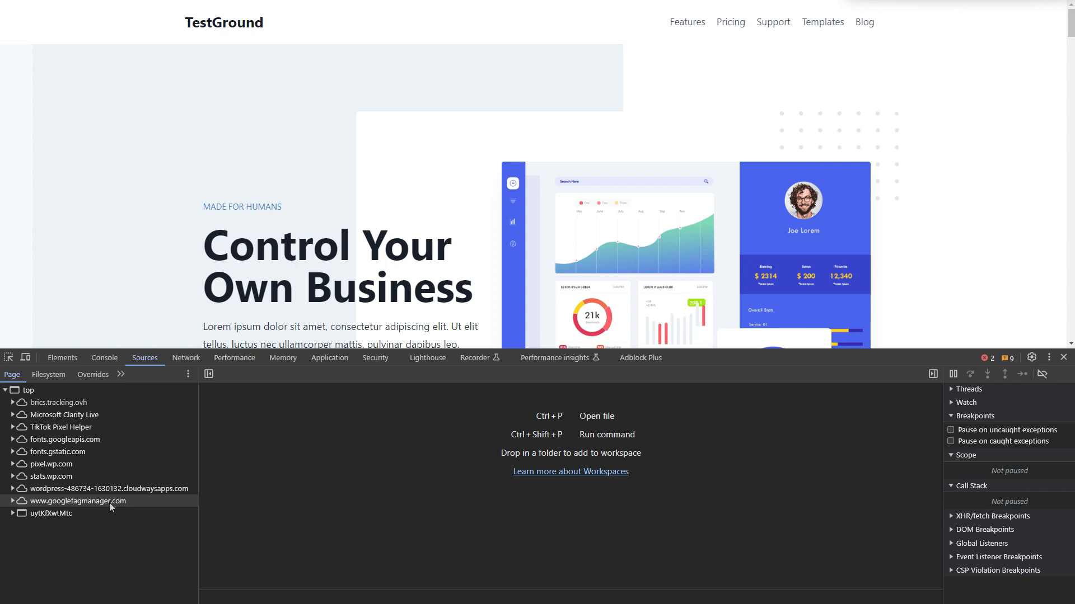
click(12, 501)
click(23, 514)
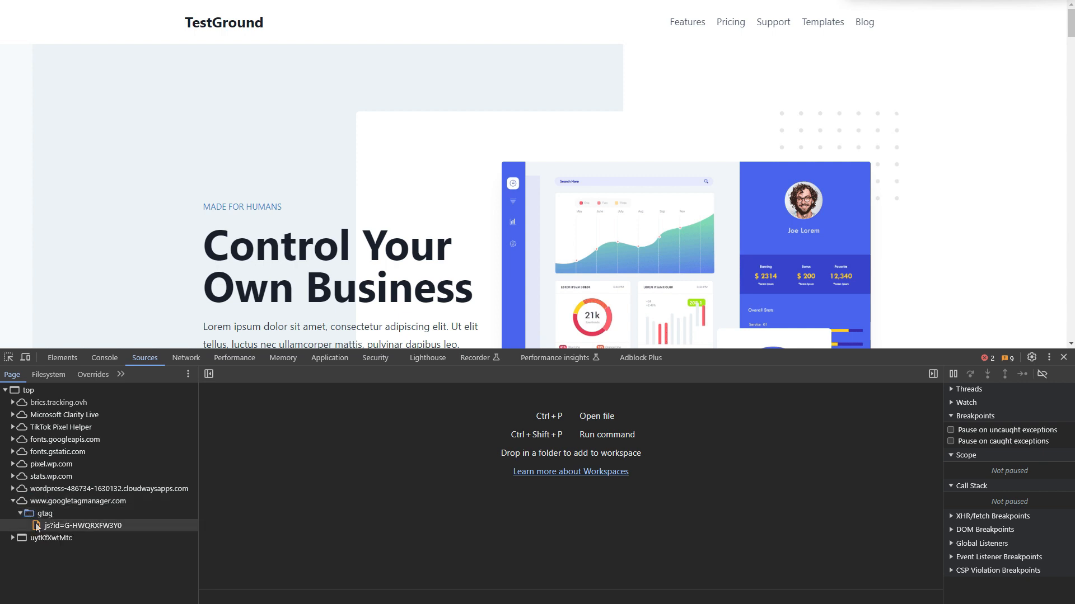
click(12, 502)
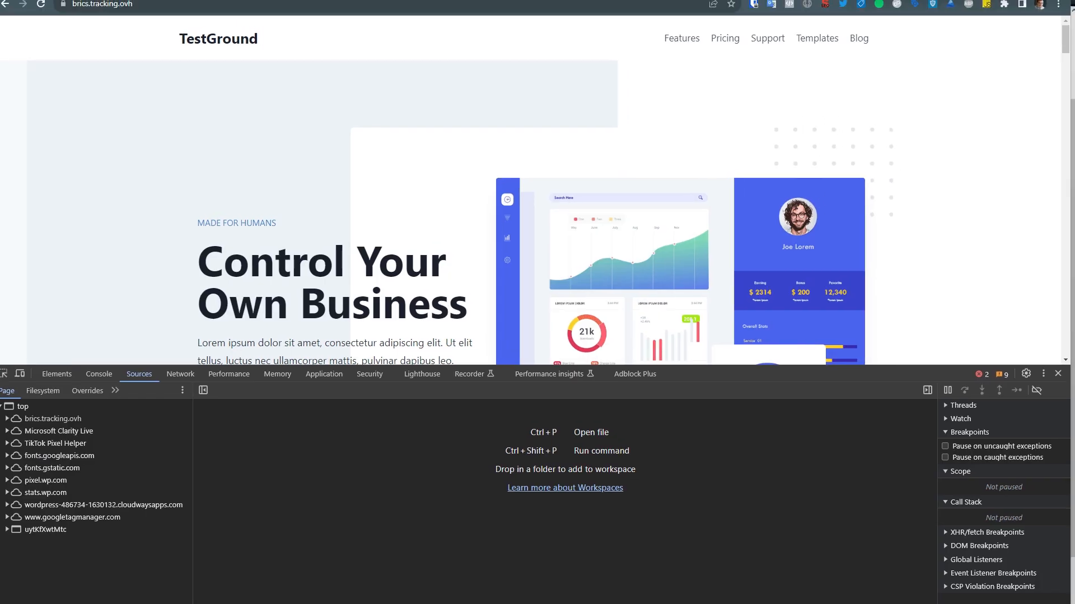
Load the TestGround homepage with the parameter /?tracking=off appended to its address.
click(153, 10)
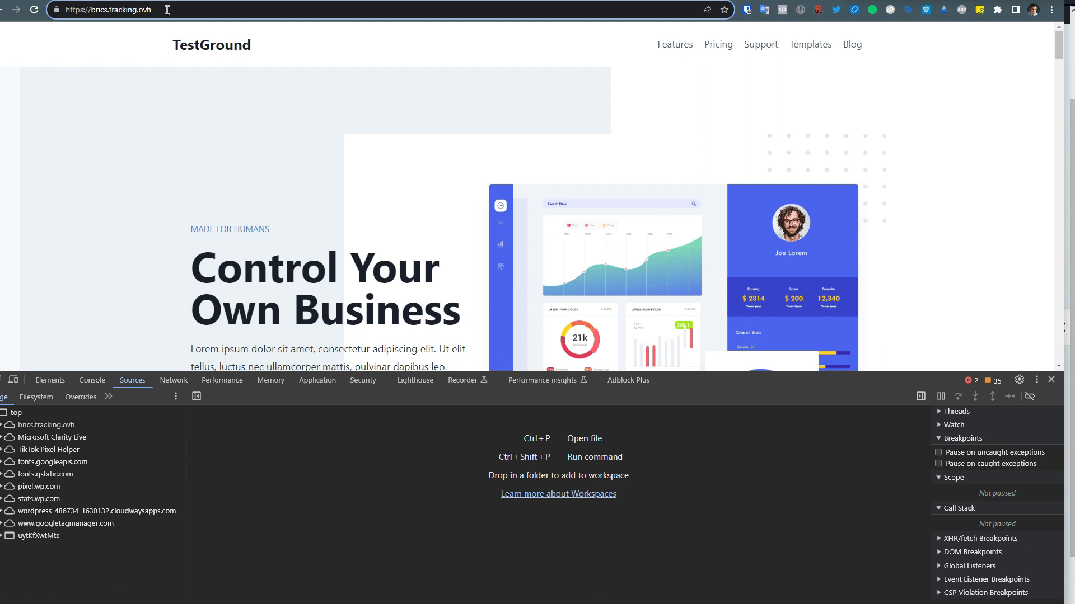
text(/?)
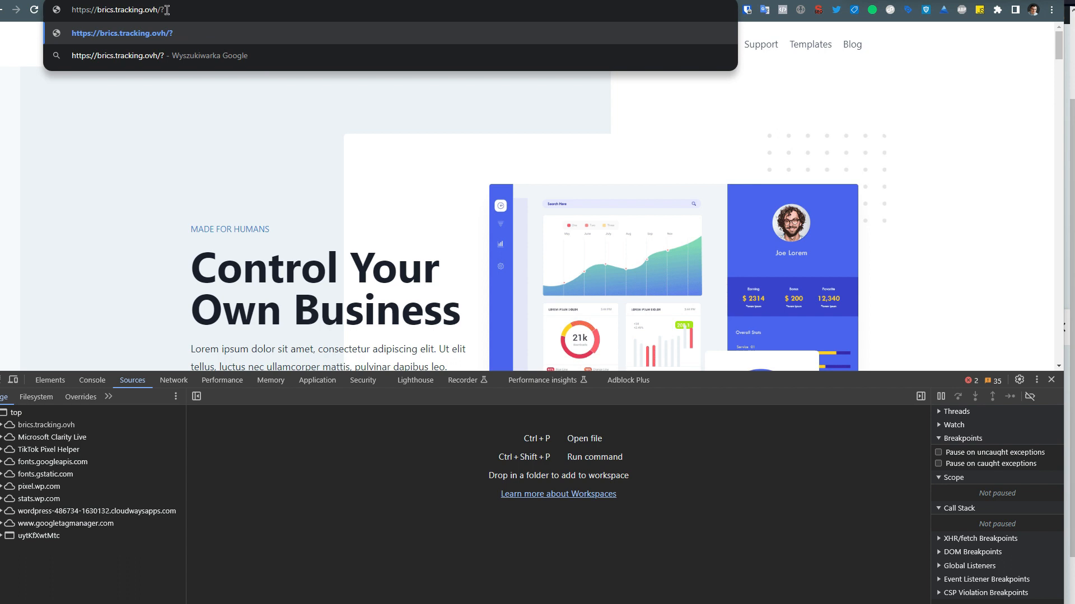
text(trackin)
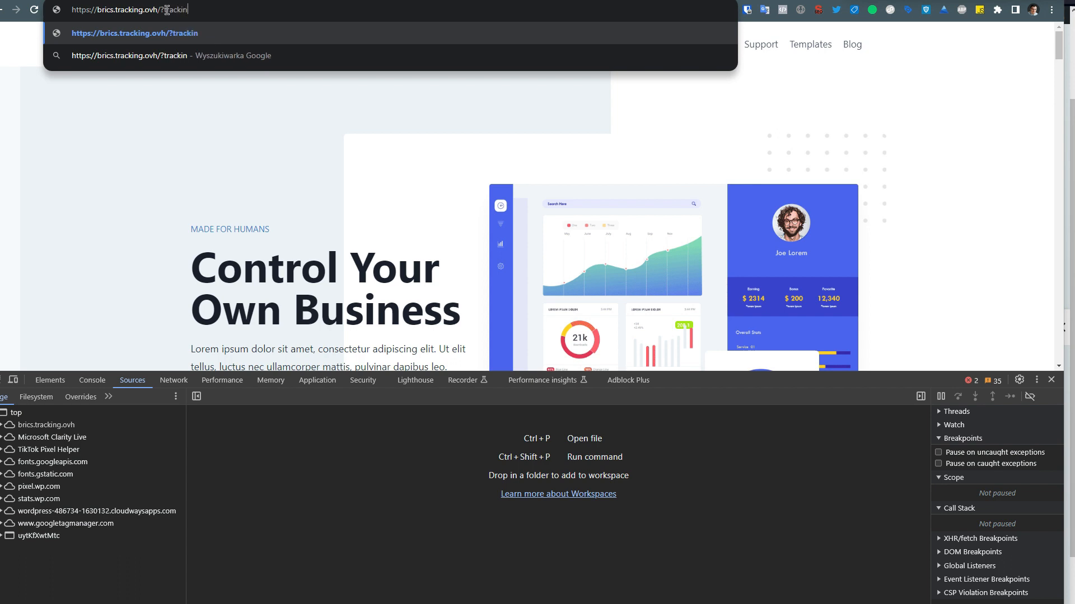
text(=off)
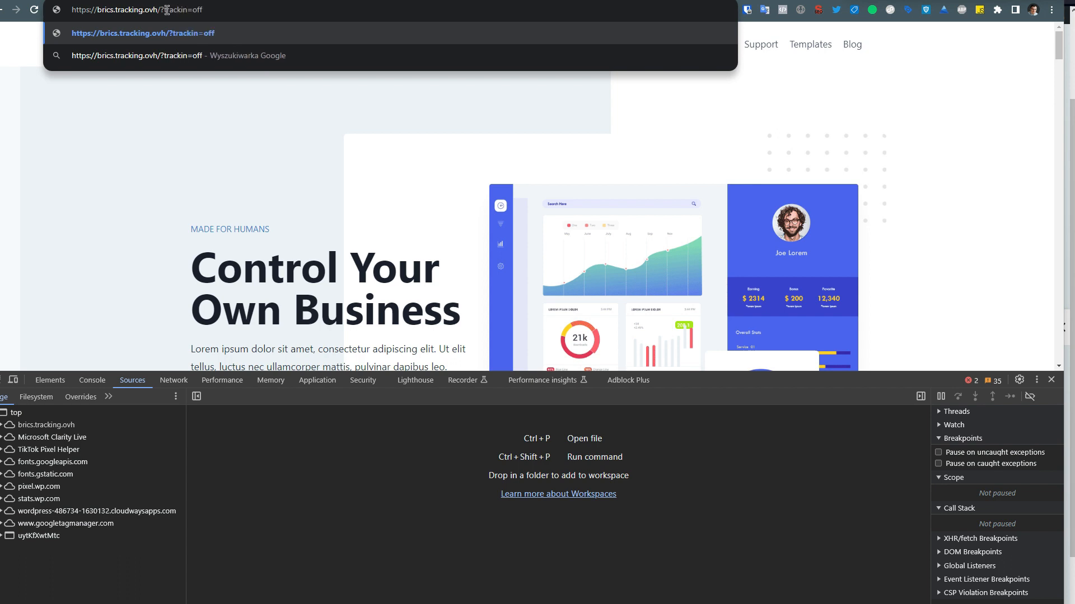
key(Return)
click(156, 11)
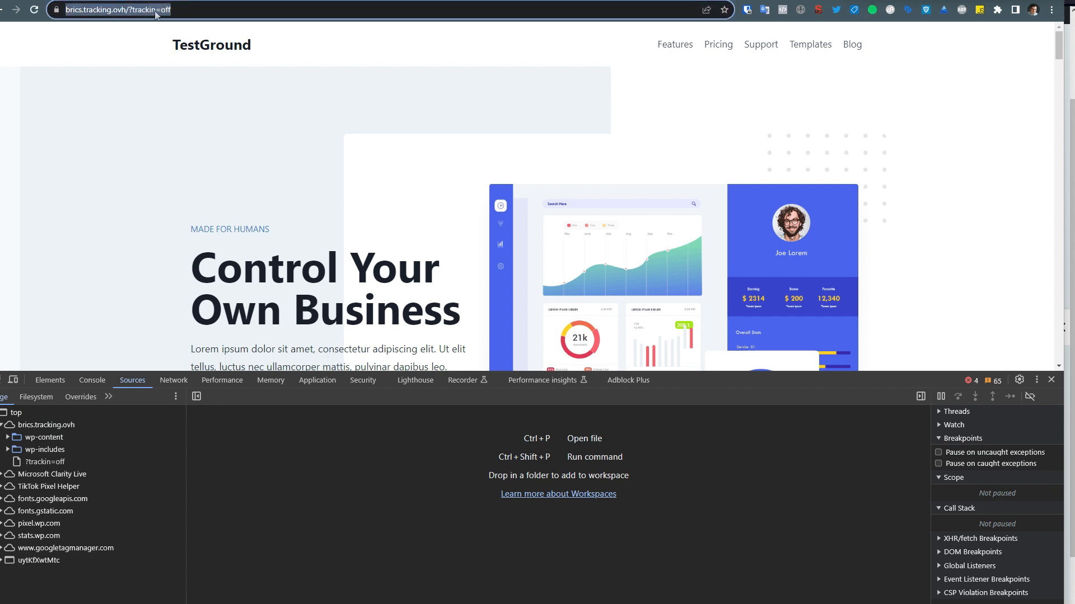
click(158, 11)
text(g)
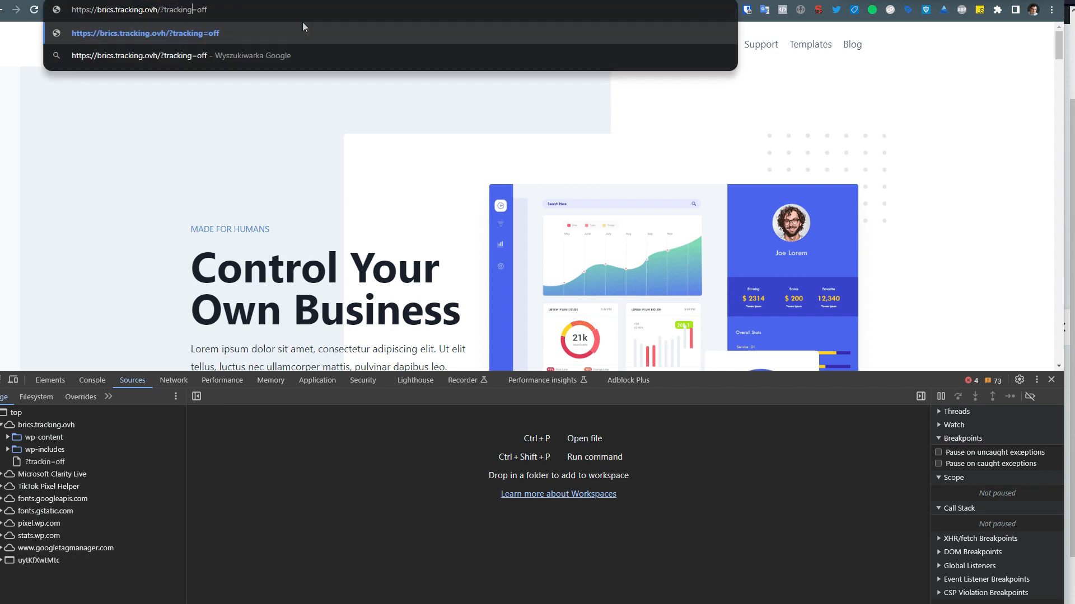
key(Return)
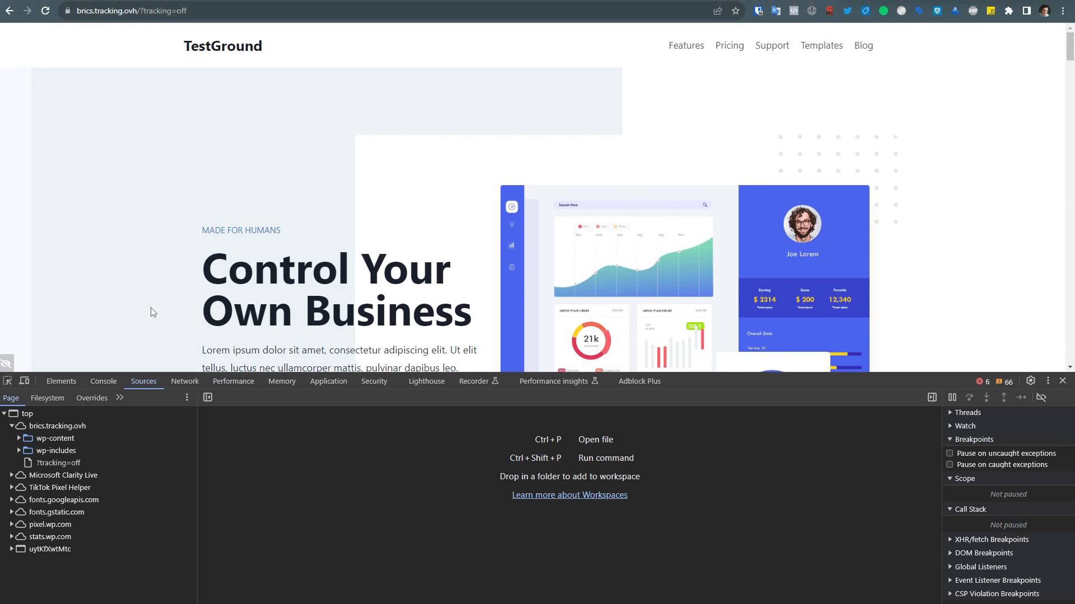
drag(139, 11, 194, 15)
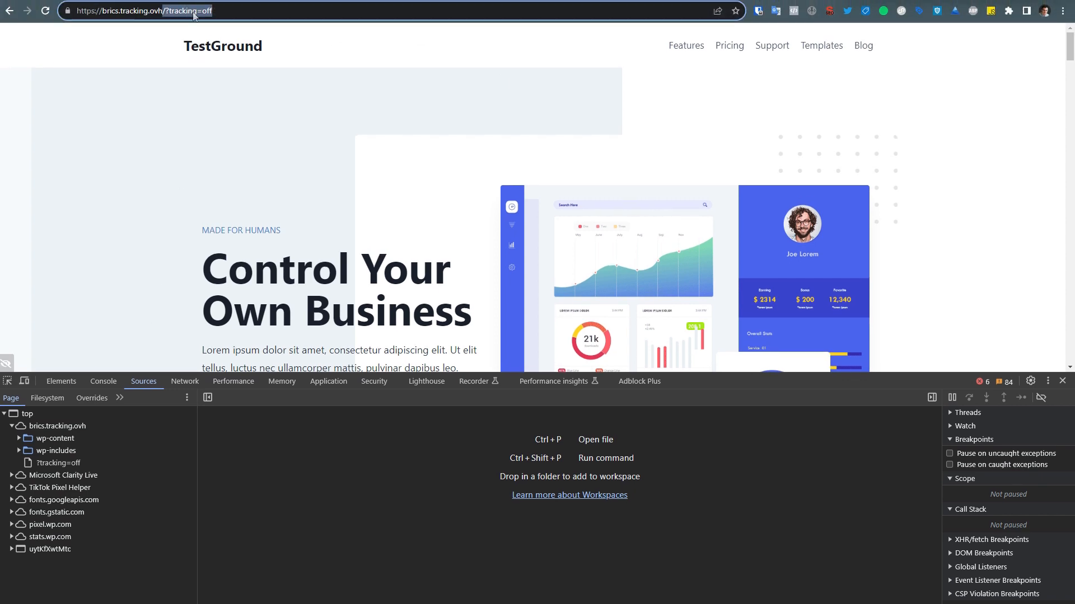
click(206, 93)
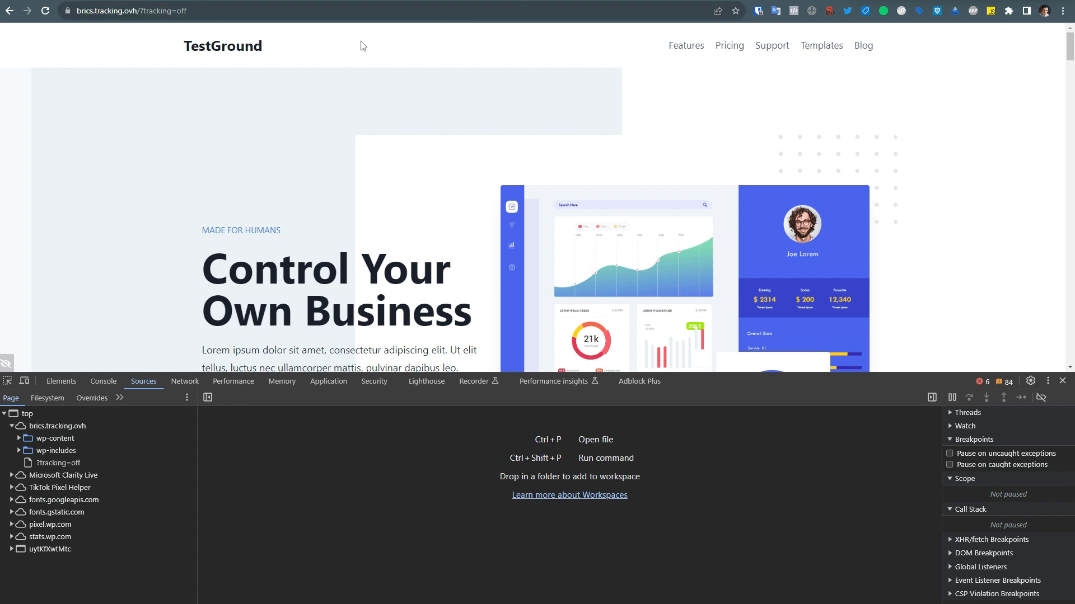
Turn tracking back on from the tracking-disabled indicator on the TestGround homepage.
double_click(162, 12)
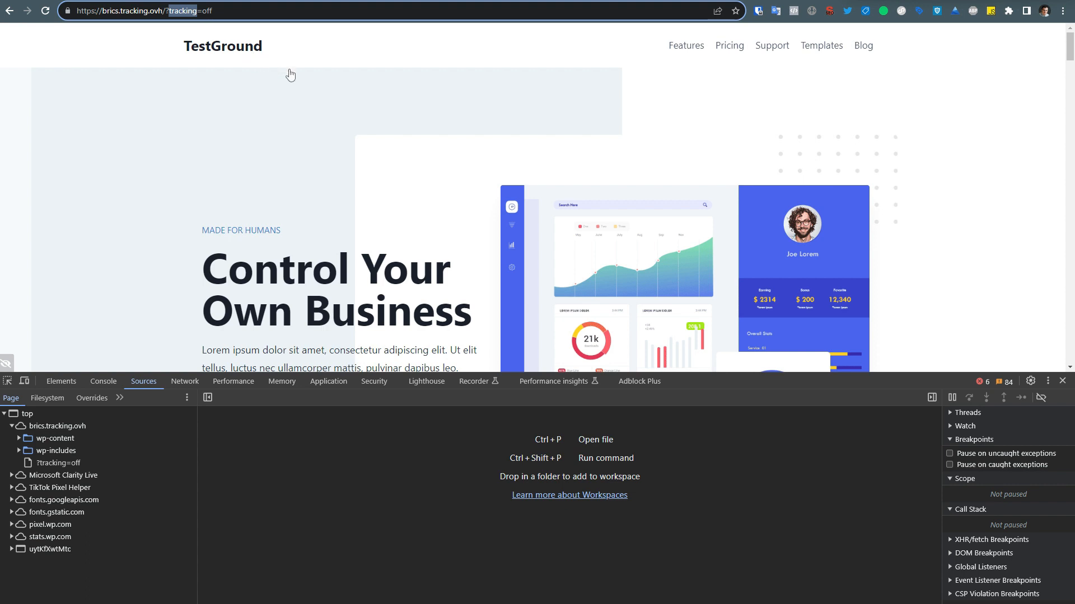
click(288, 85)
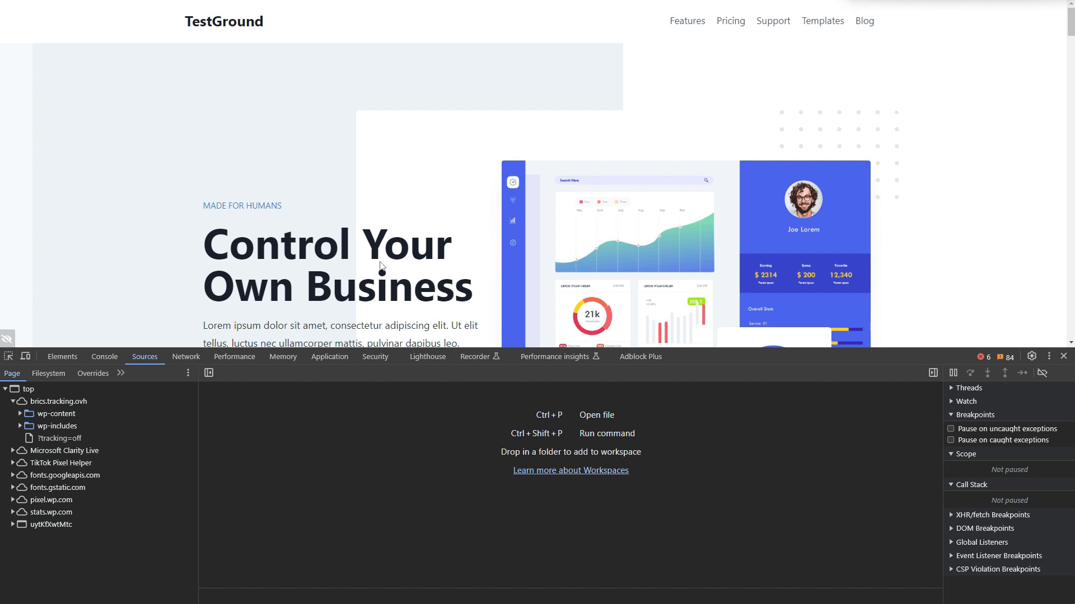
click(8, 340)
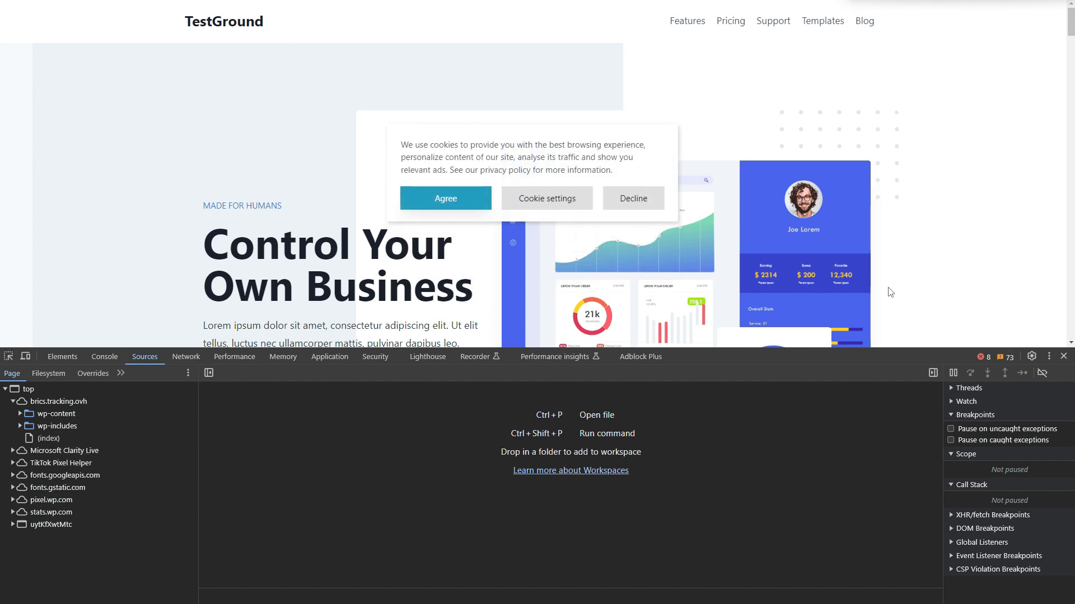
Examine the embedded YouTube video on the homepage before consent and inspect the pixel.wp.com entry in the page sources.
scroll(890, 292, down, 10)
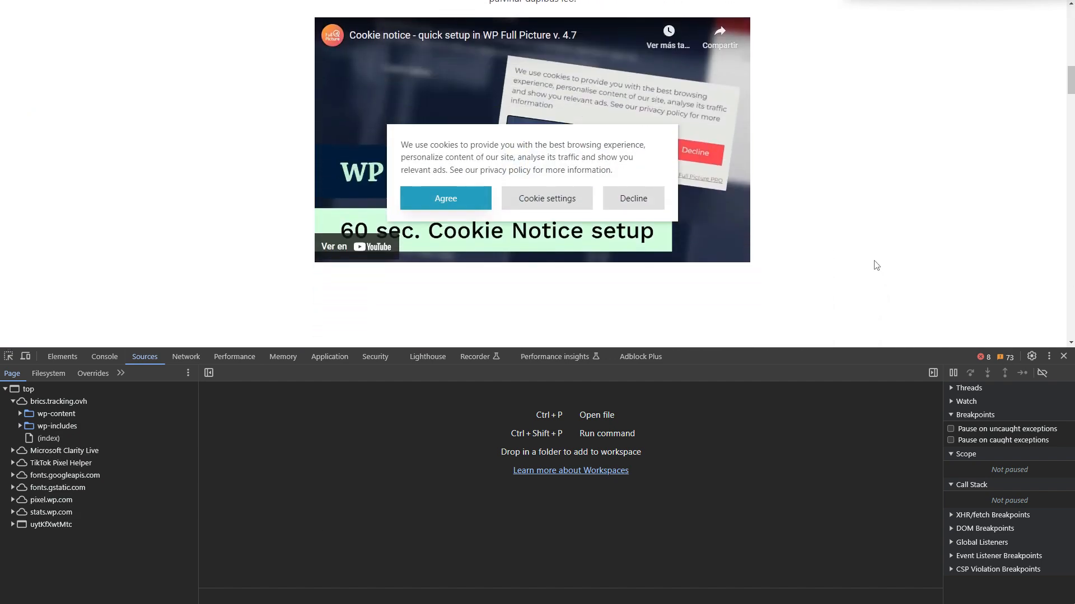
scroll(873, 255, up, 2)
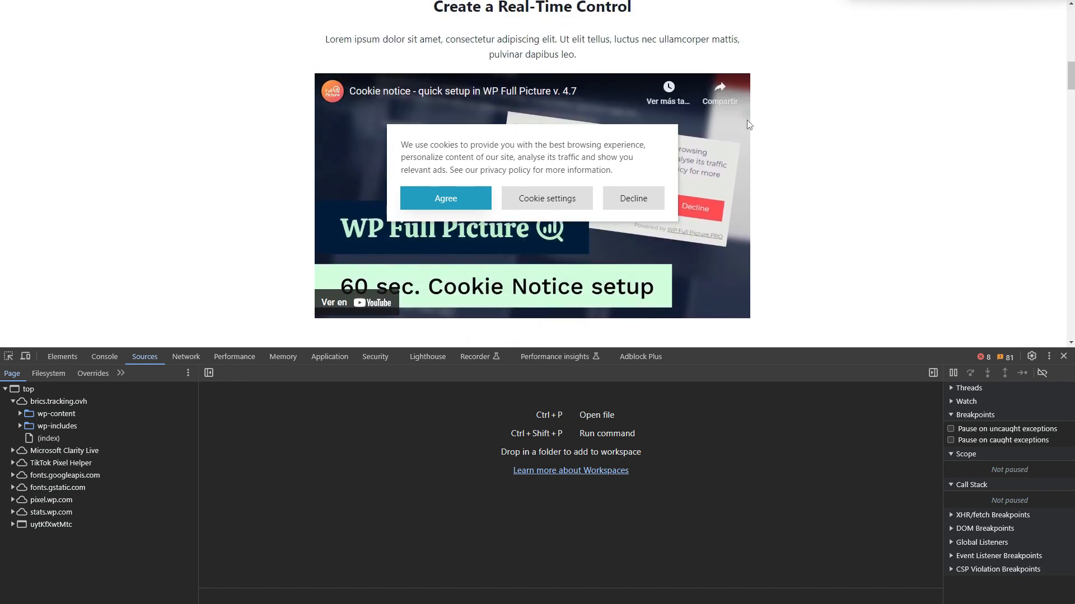
scroll(748, 123, down, 1)
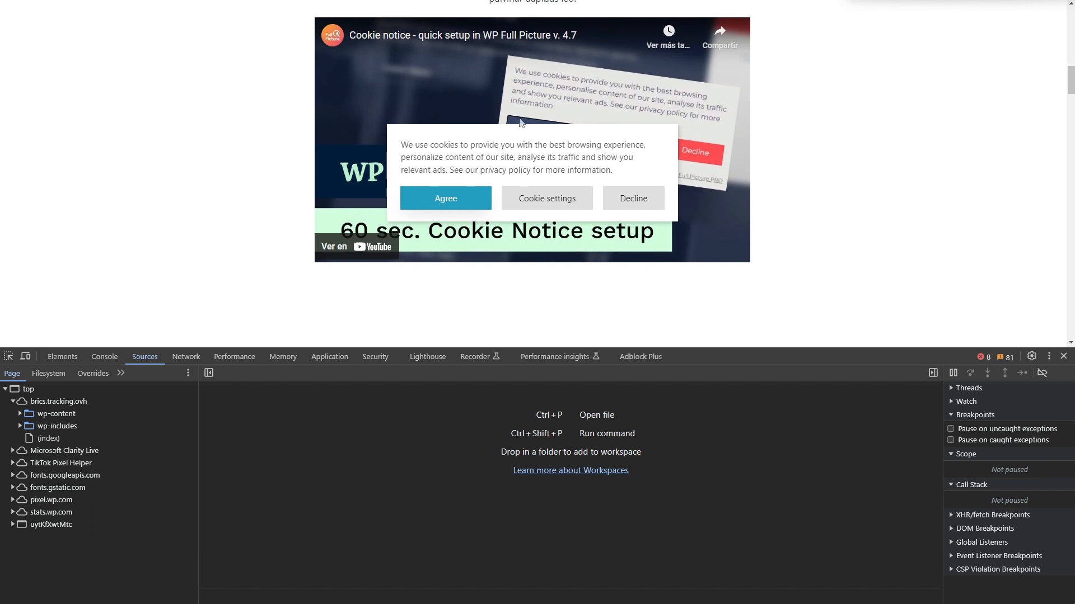
scroll(529, 112, down, 1)
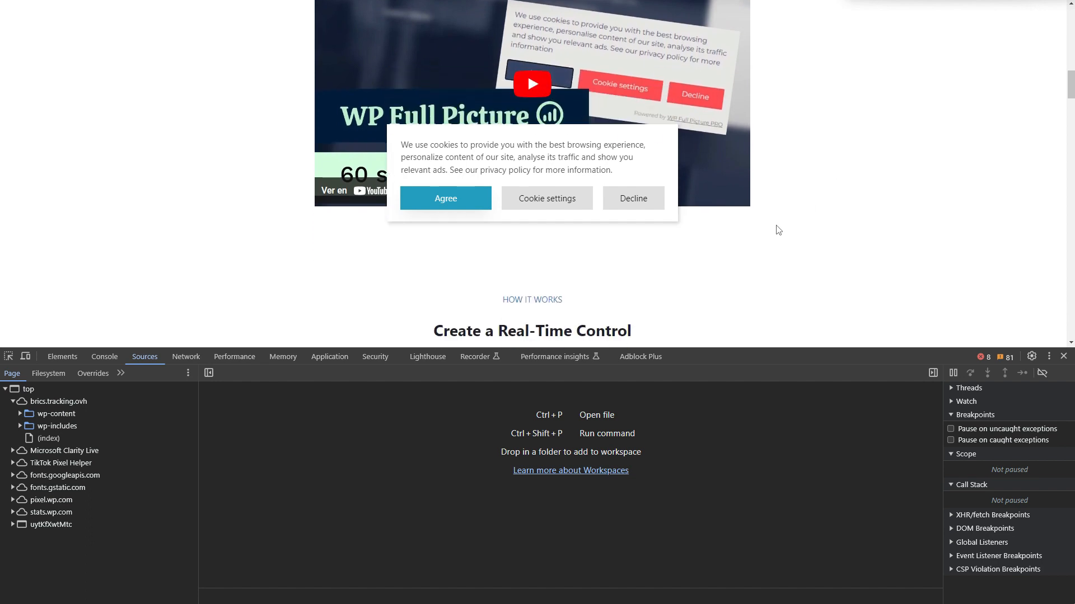
click(14, 500)
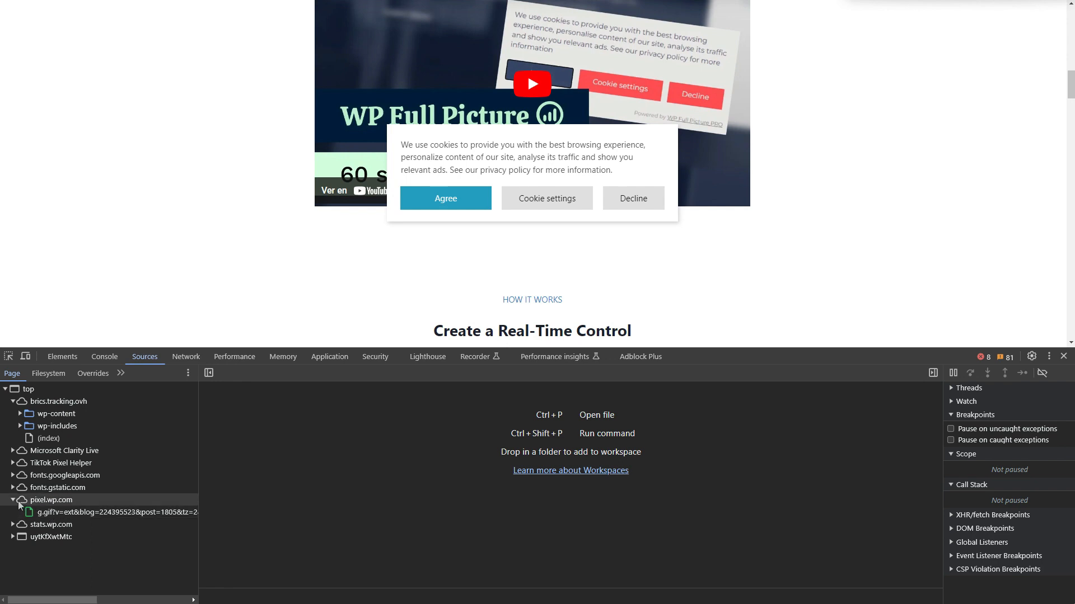
click(14, 500)
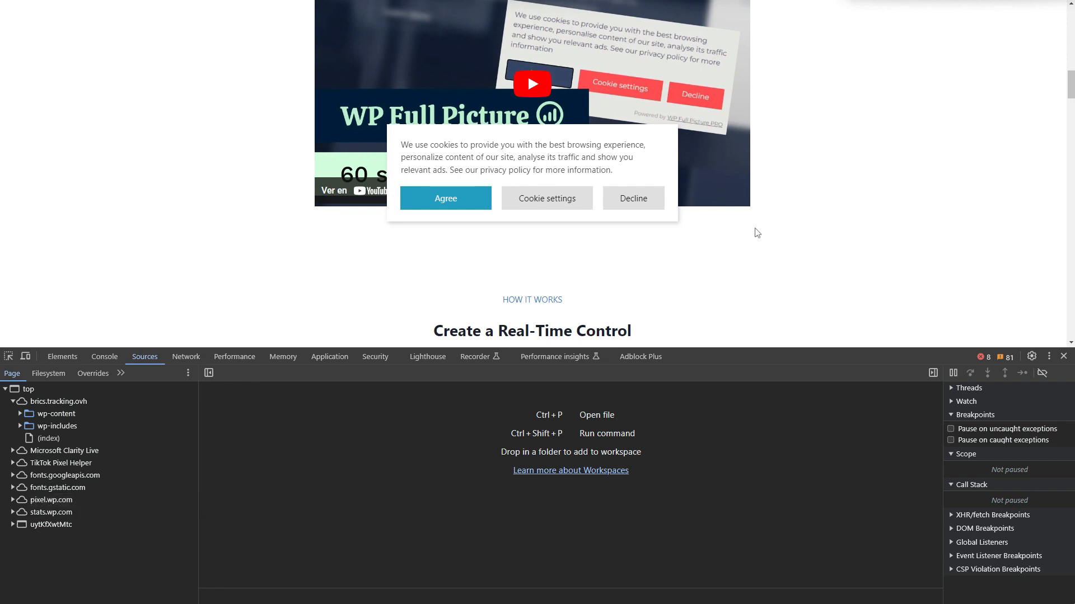
scroll(757, 233, up, 3)
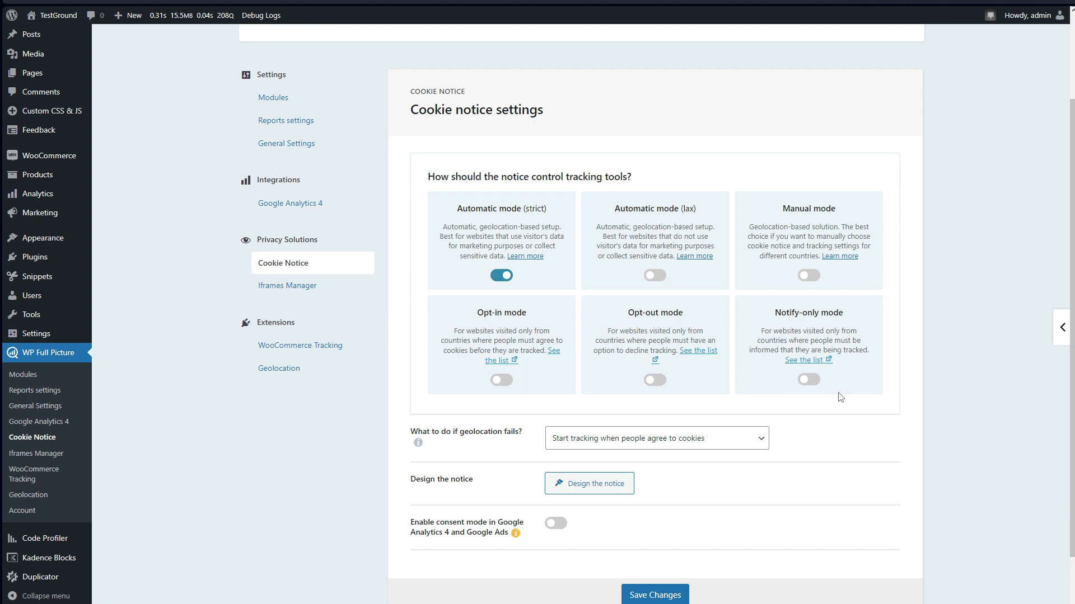
click(297, 292)
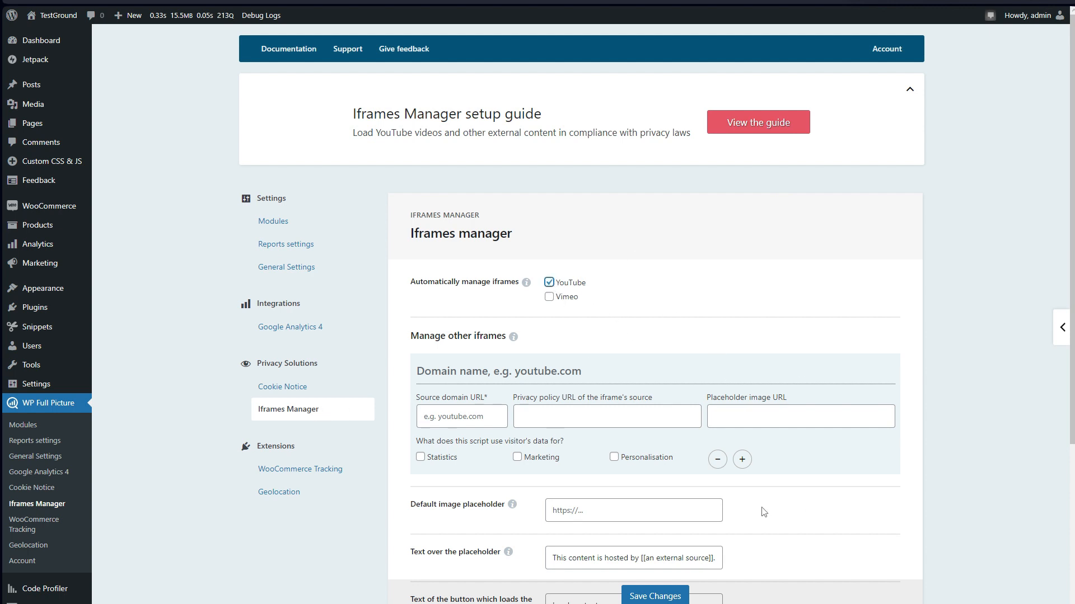
scroll(762, 504, down, 3)
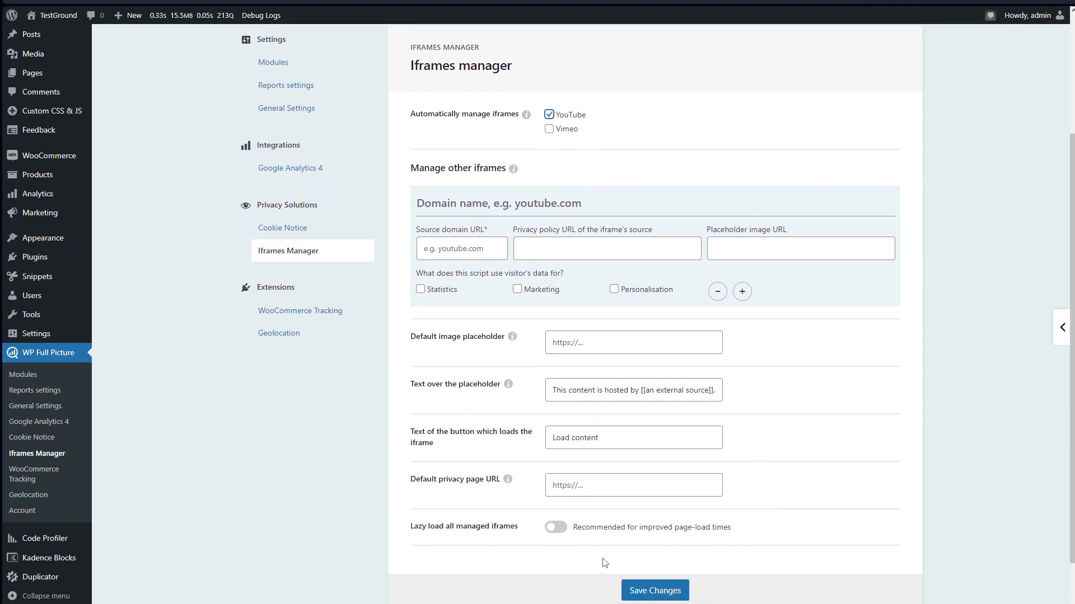
click(554, 528)
click(649, 491)
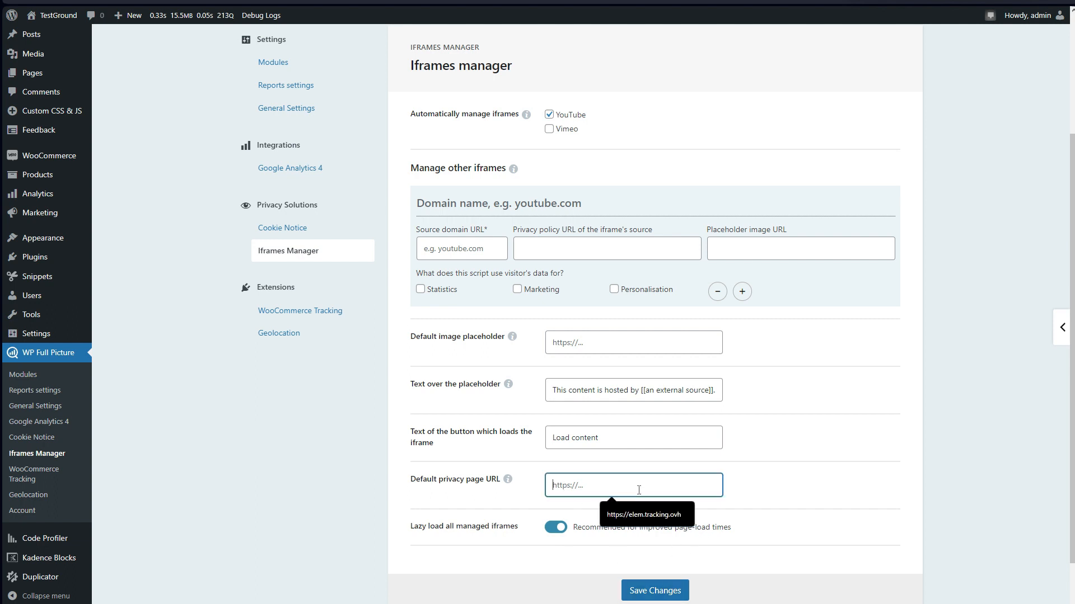
click(648, 520)
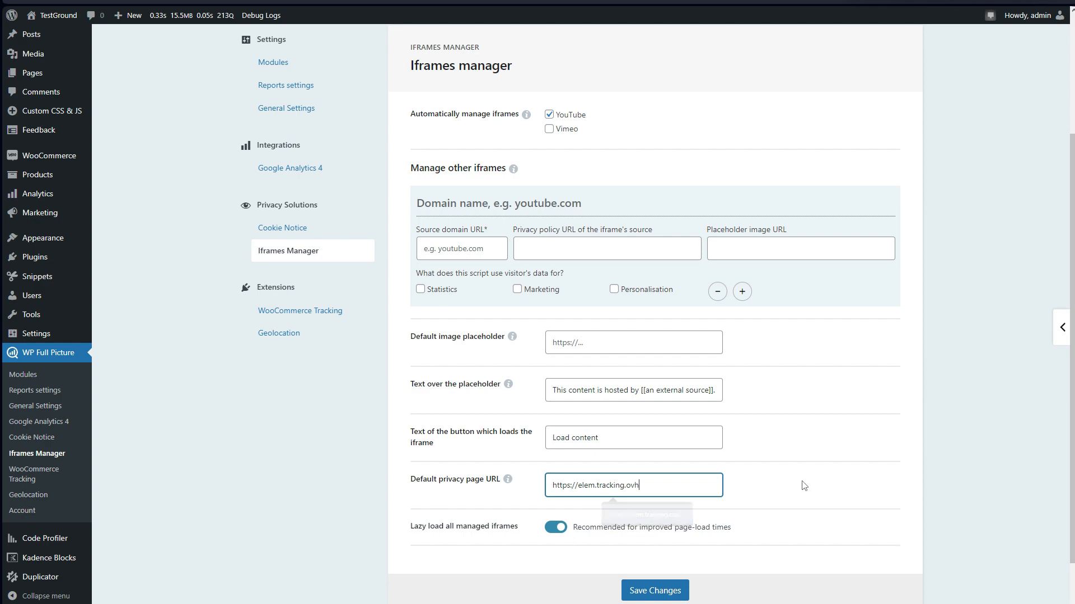
click(655, 591)
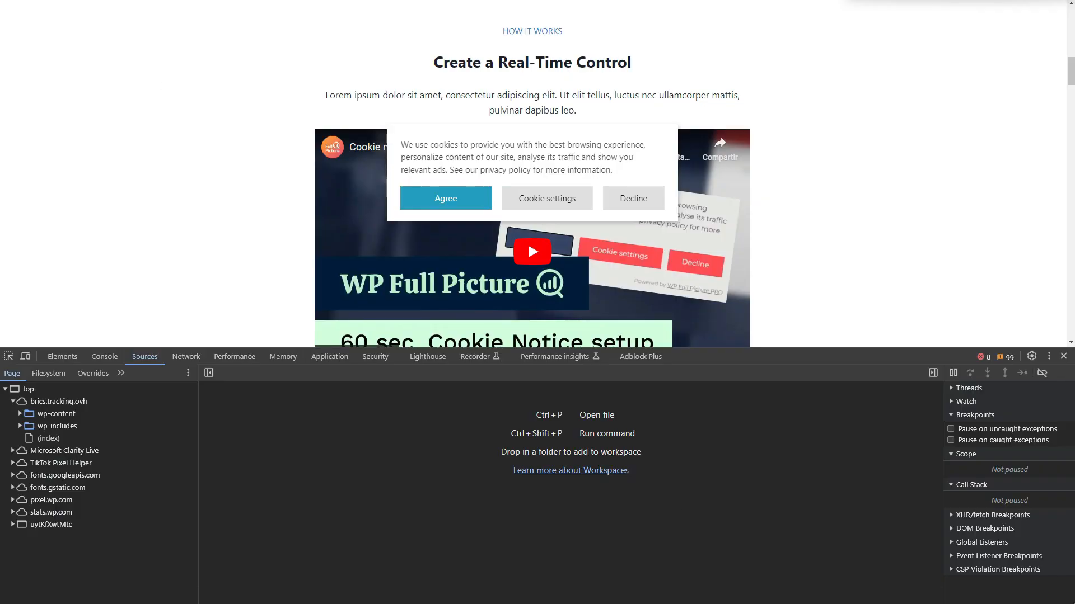
Return to the TestGround homepage and examine the placeholder shown over the embedded YouTube video before cookie consent.
scroll(810, 215, up, 1)
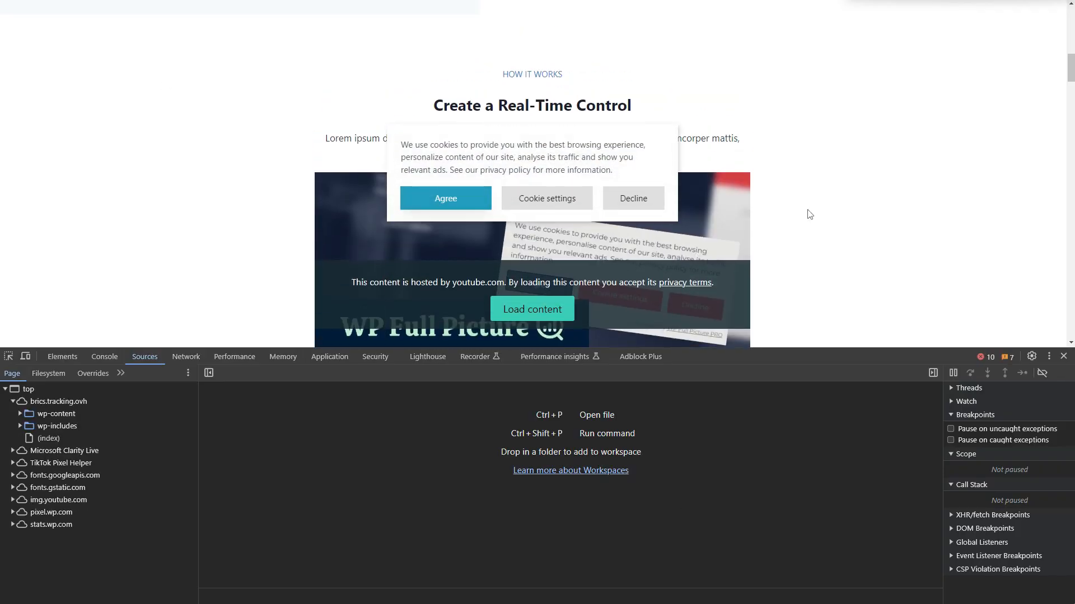
scroll(810, 215, down, 1)
scroll(808, 214, up, 5)
scroll(808, 213, down, 5)
scroll(808, 214, up, 5)
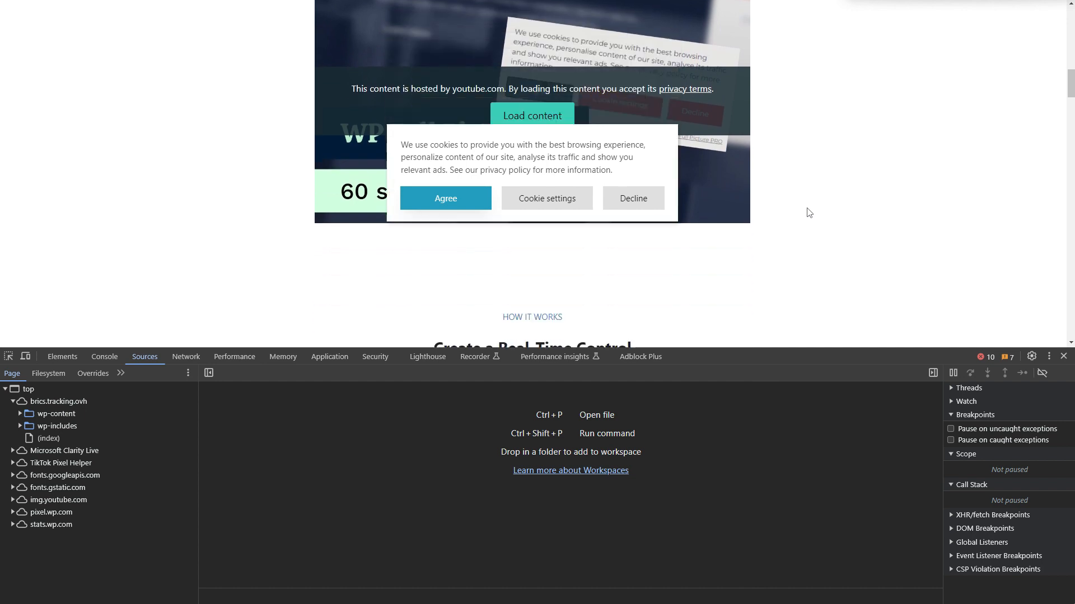
scroll(809, 213, down, 1)
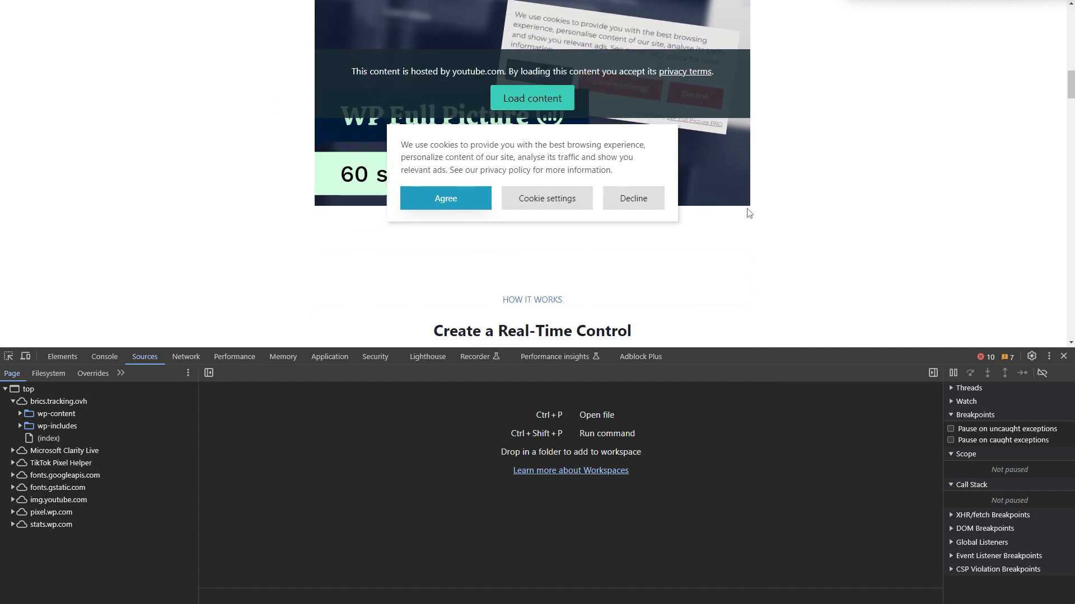
scroll(587, 187, down, 5)
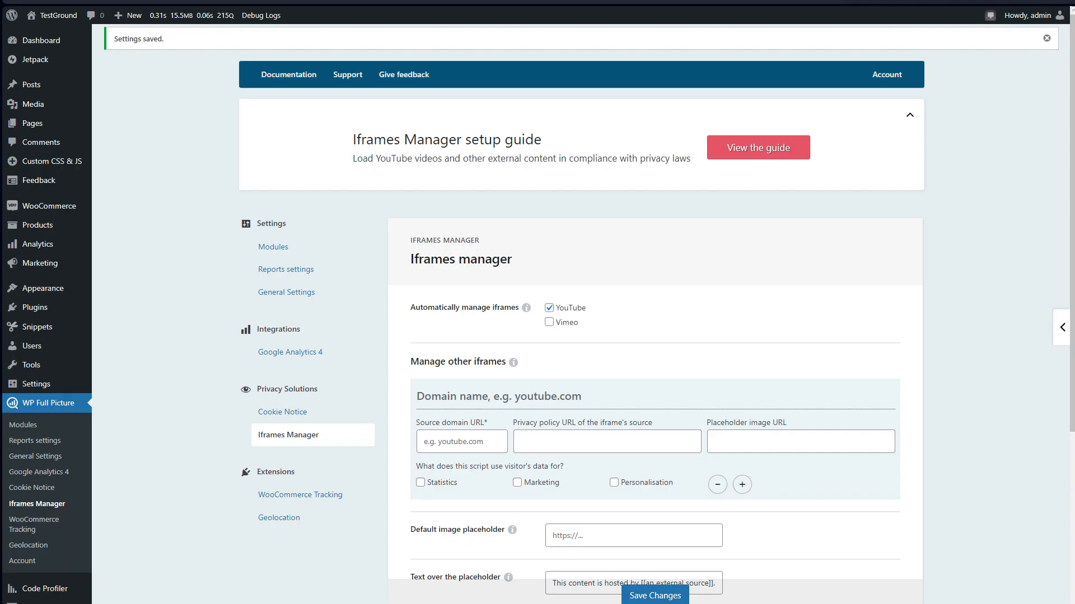
Open the Cookie Notice design and change its layout so the notice sits centred along the bottom of the page.
click(385, 424)
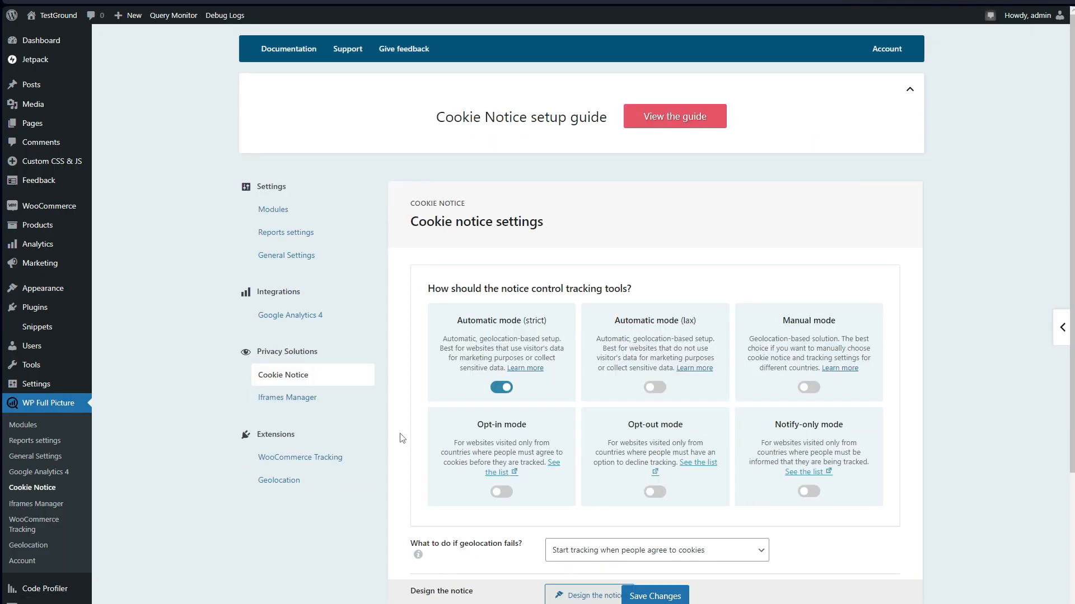
scroll(403, 437, down, 3)
click(606, 487)
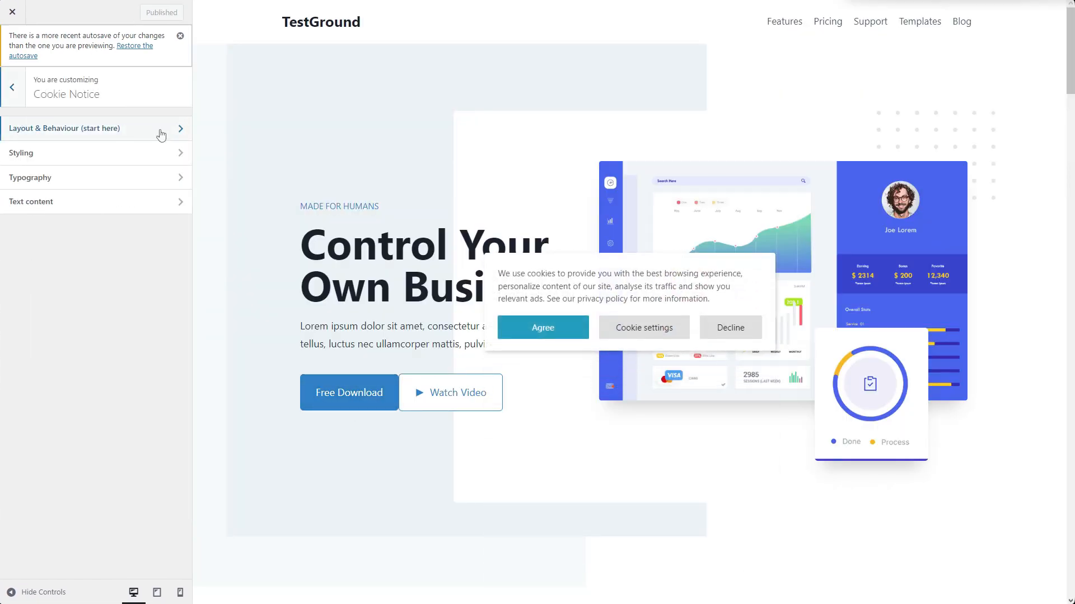
click(162, 132)
click(123, 399)
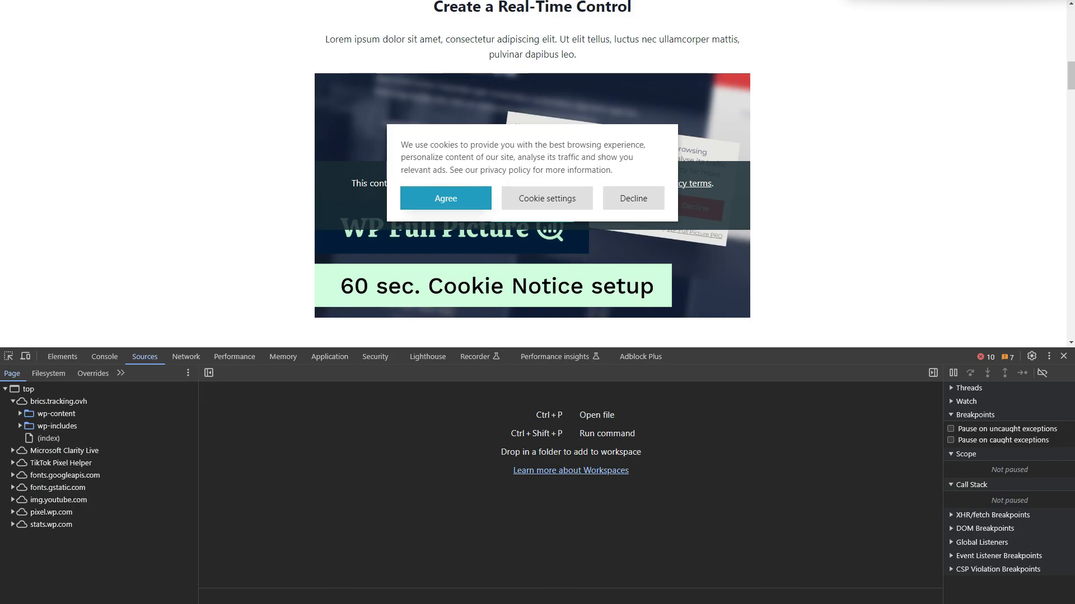
Reload the TestGround homepage, decline the cookies in the notice, and load the blocked YouTube video's content.
key(F5)
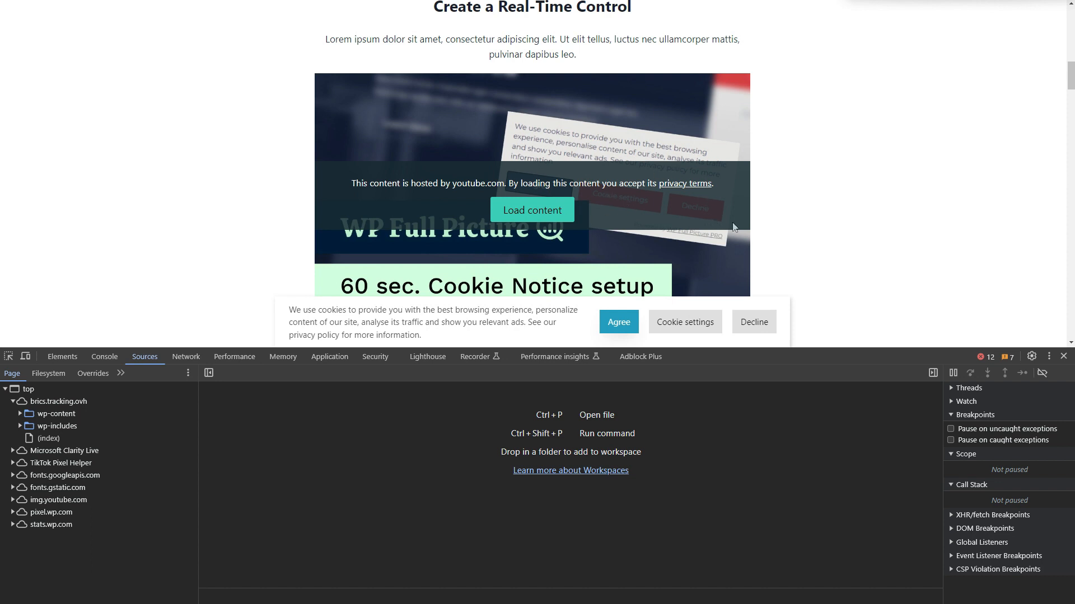
scroll(741, 233, down, 1)
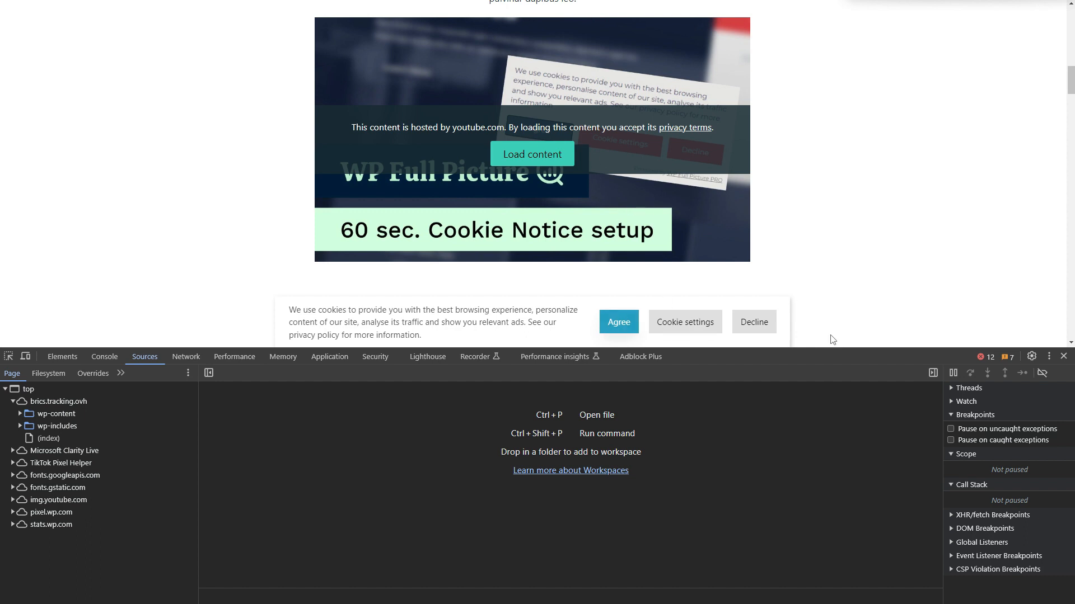
click(765, 330)
scroll(771, 302, up, 1)
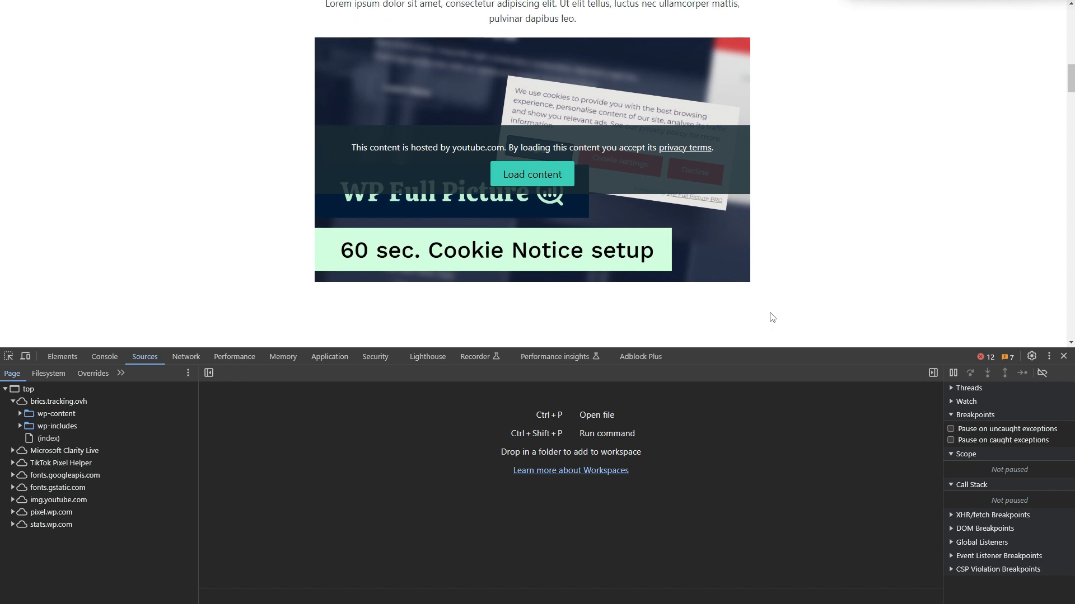
scroll(772, 318, down, 1)
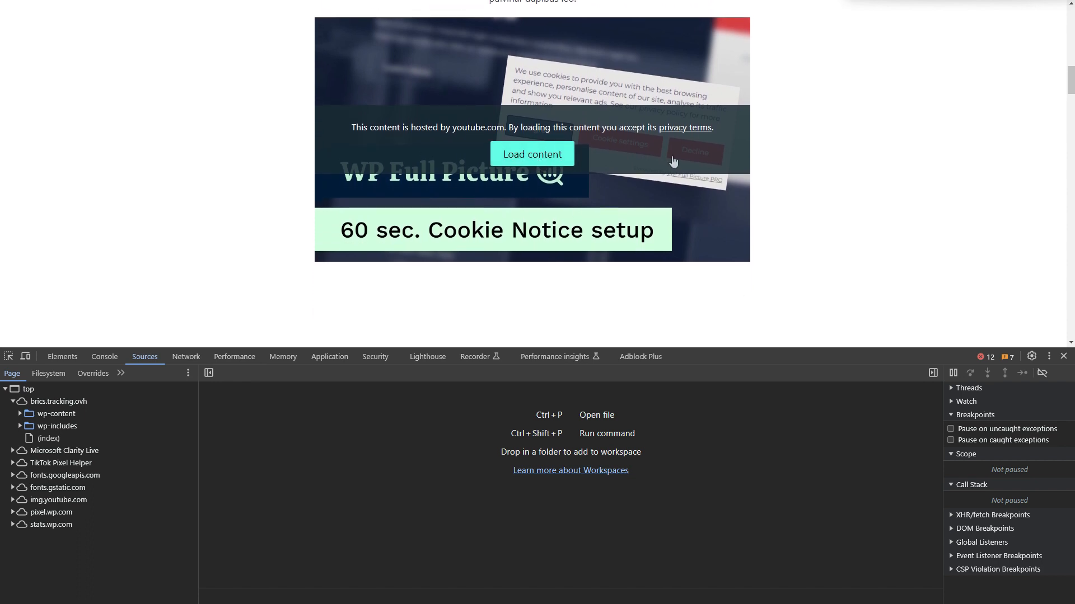
click(542, 161)
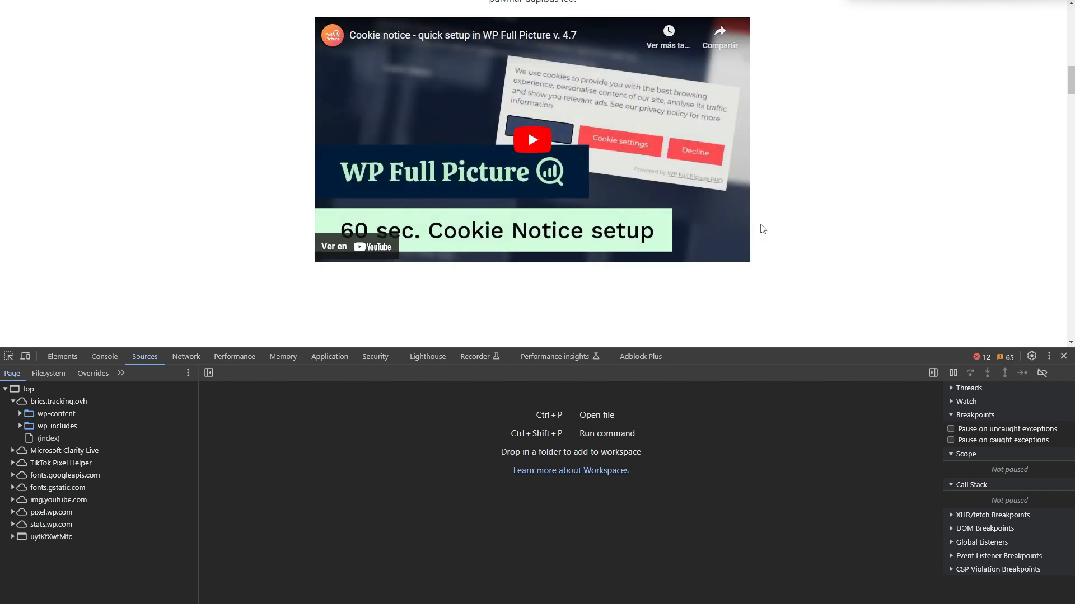
scroll(761, 228, up, 1)
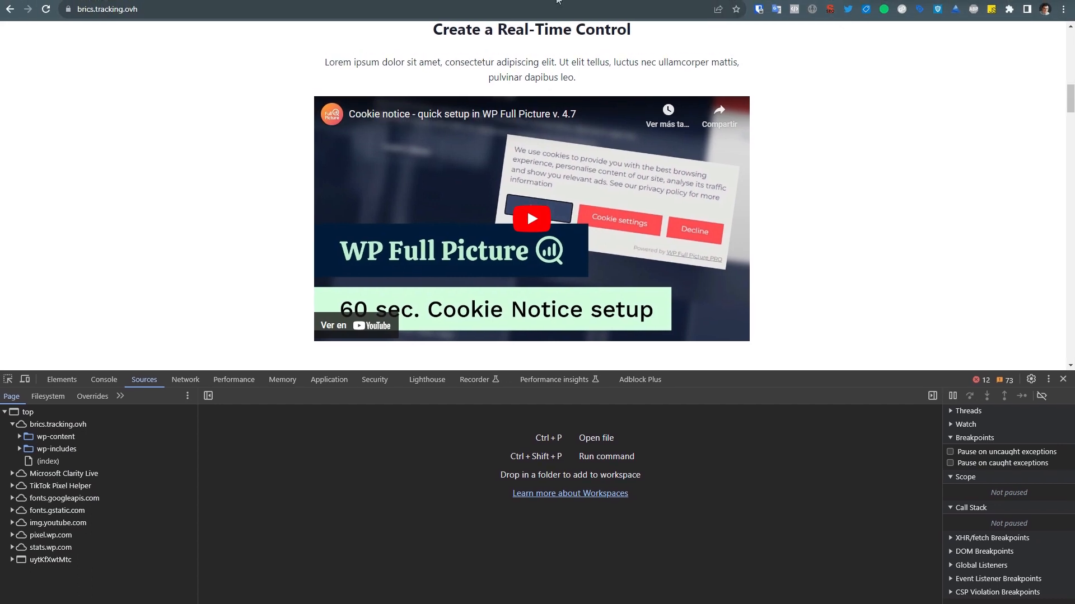
Load the TestGround homepage with /?tracking=off appended to its address and use the tracking-disabled indicator to turn tracking back on.
click(258, 11)
click(277, 11)
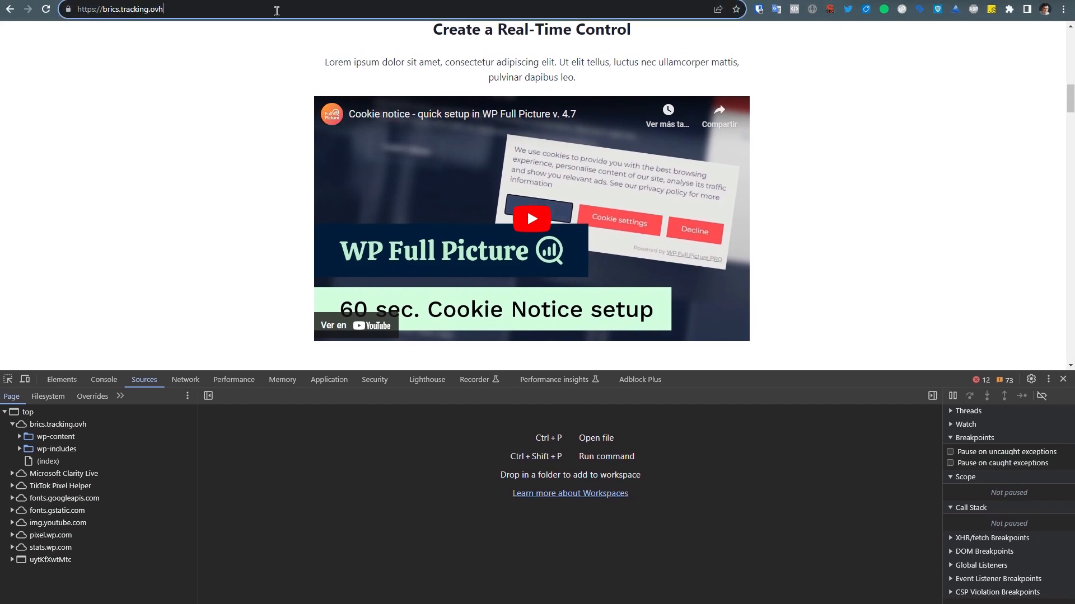
text(/?)
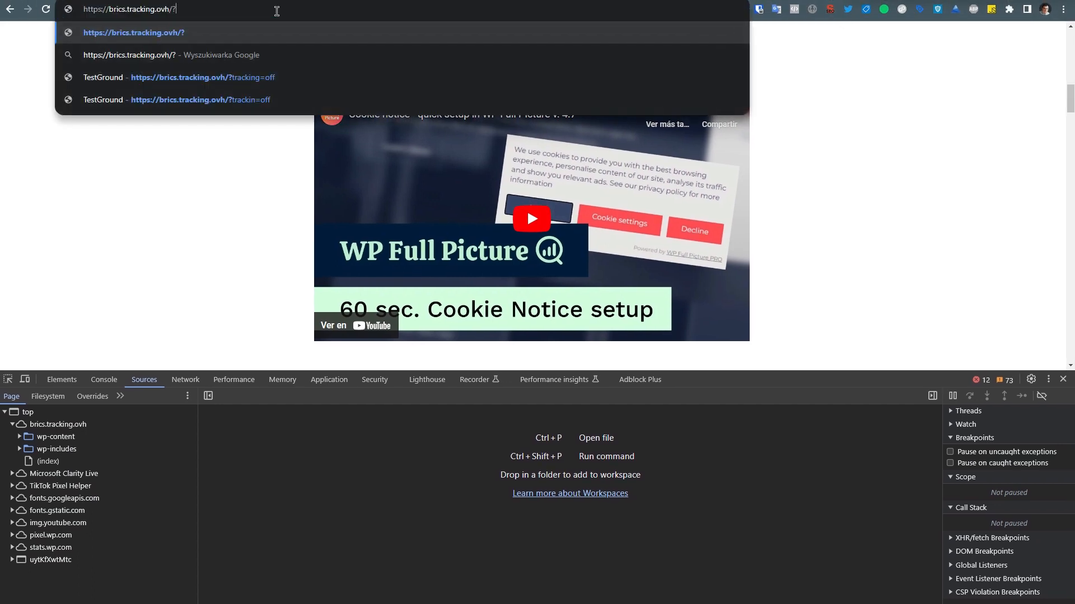
click(277, 84)
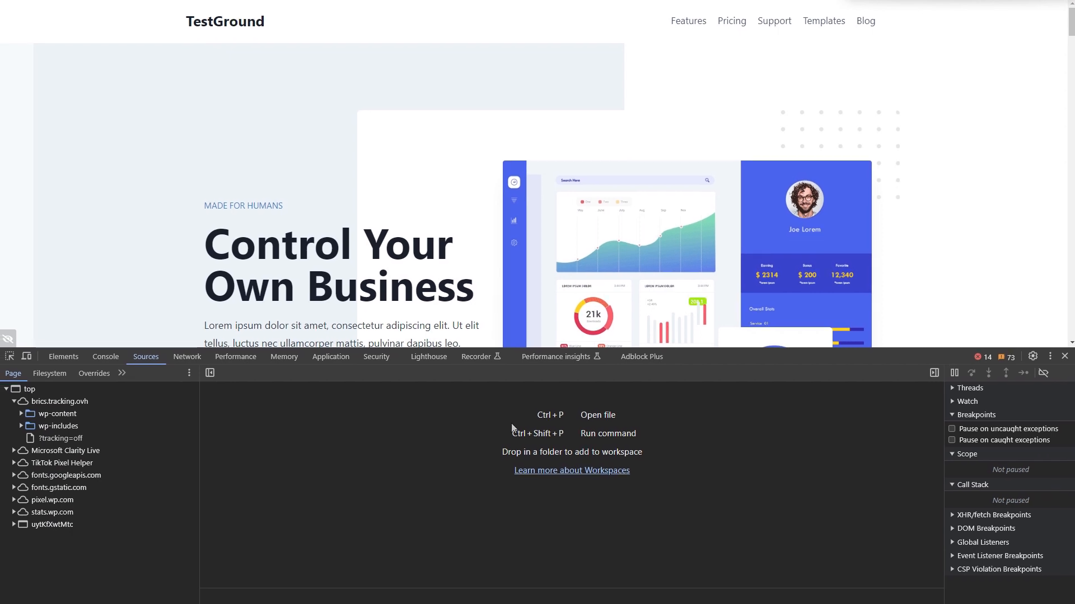
click(8, 339)
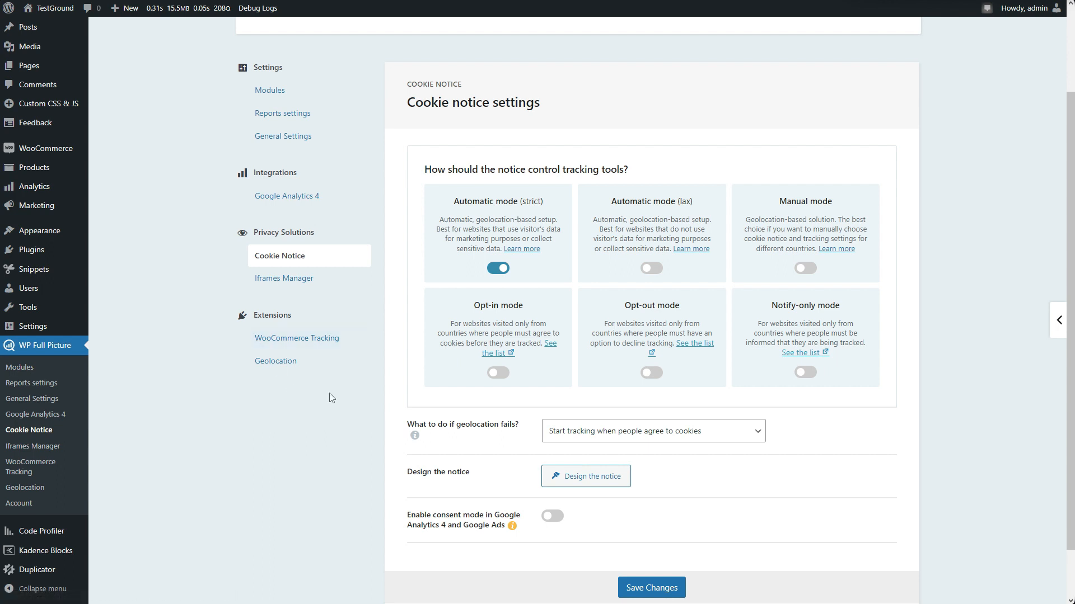
Enable the Tracking Tools Manager extension in the WP Full Picture modules and save the changes.
click(317, 88)
scroll(406, 347, down, 8)
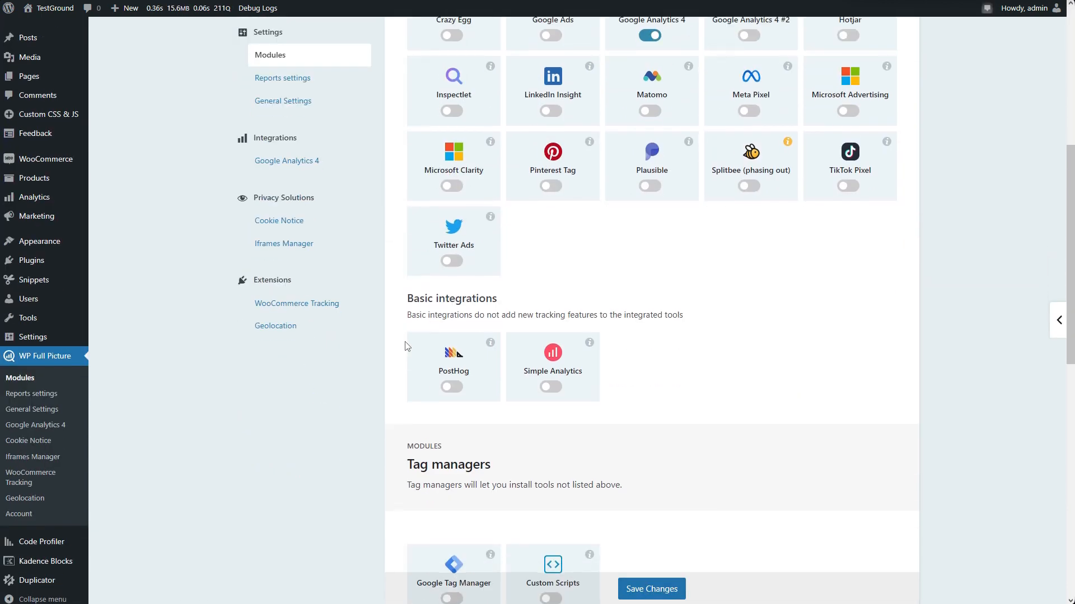
scroll(406, 346, down, 10)
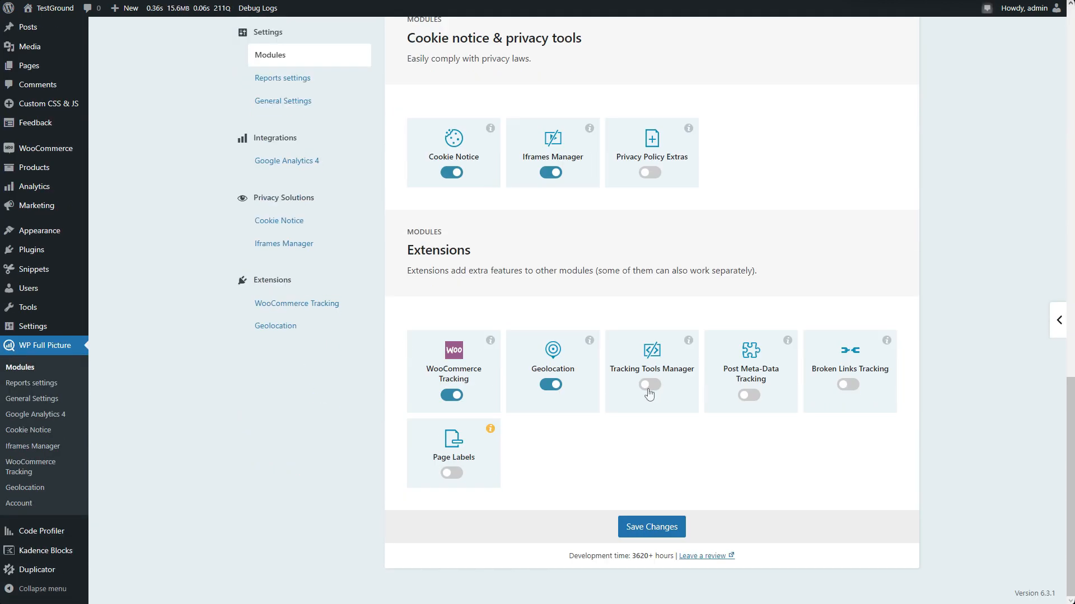
click(650, 387)
click(663, 525)
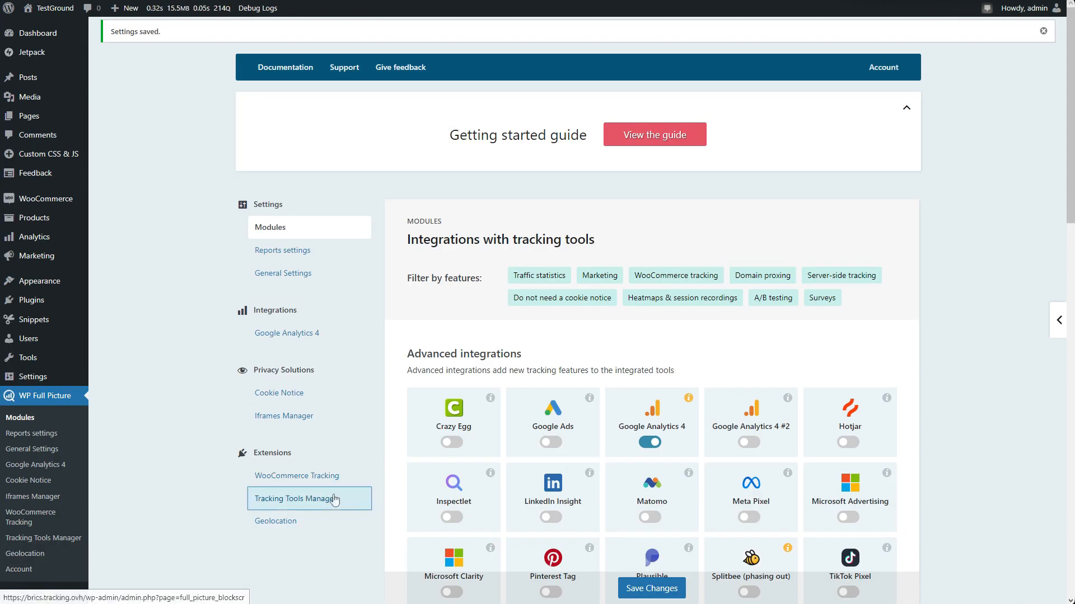
Open the Tracking Tools Manager, enable automatic management of tracking tools loaded by Jetpack, and save the changes.
click(334, 499)
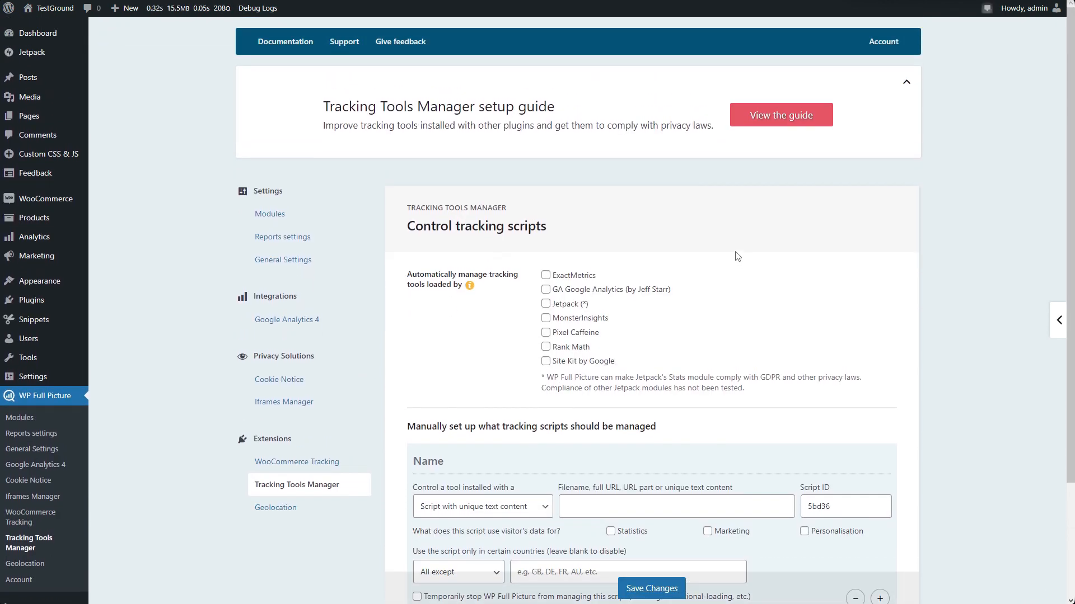
click(546, 304)
click(654, 588)
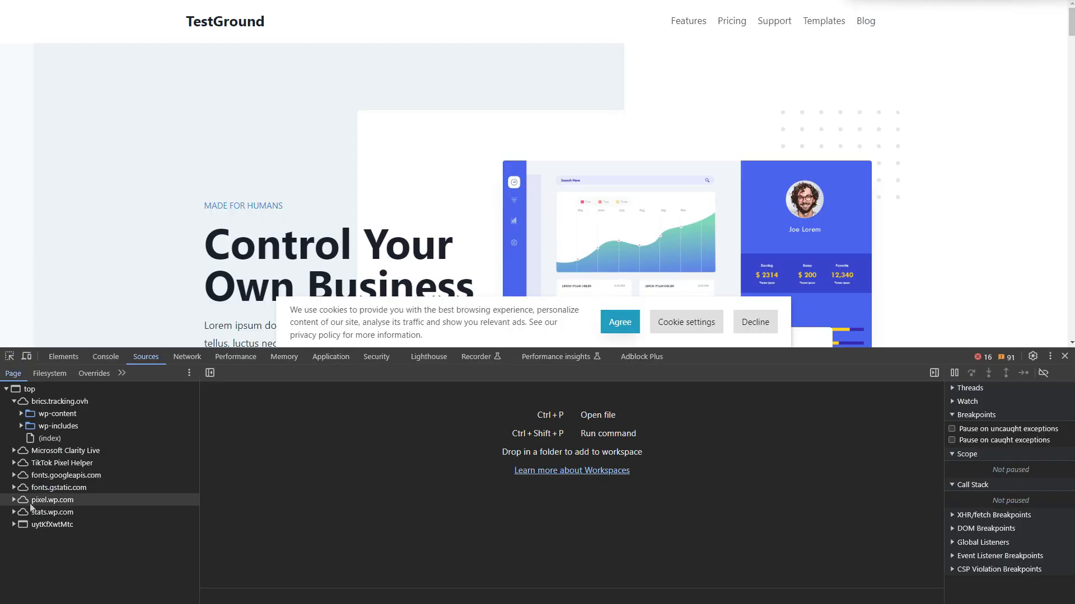
Inspect the pixel.wp.com source loaded on the TestGround homepage in the developer tools and agree to cookies in the notice.
click(14, 500)
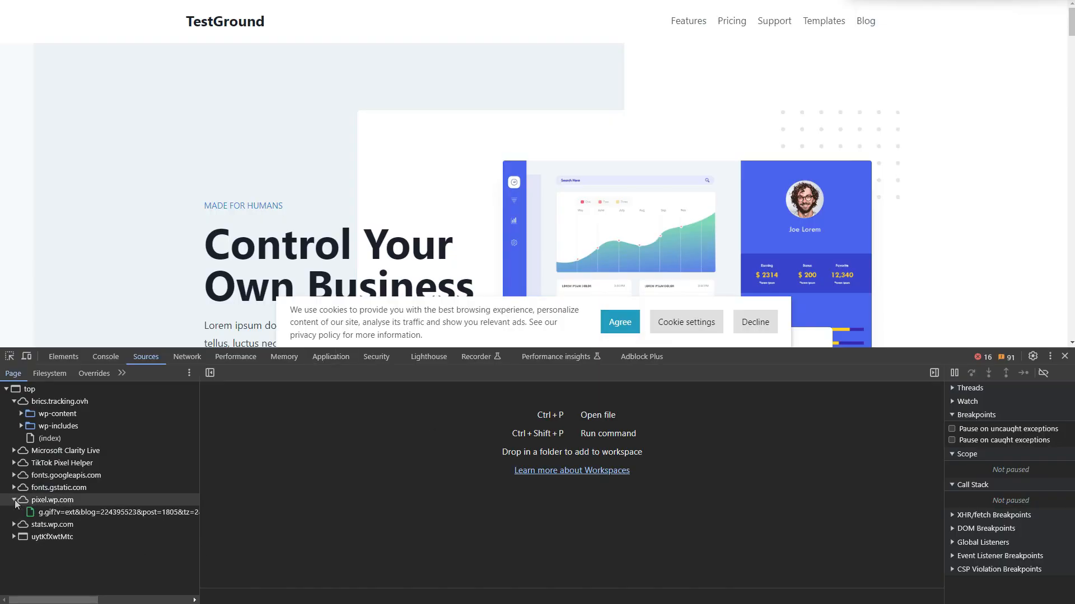
click(14, 500)
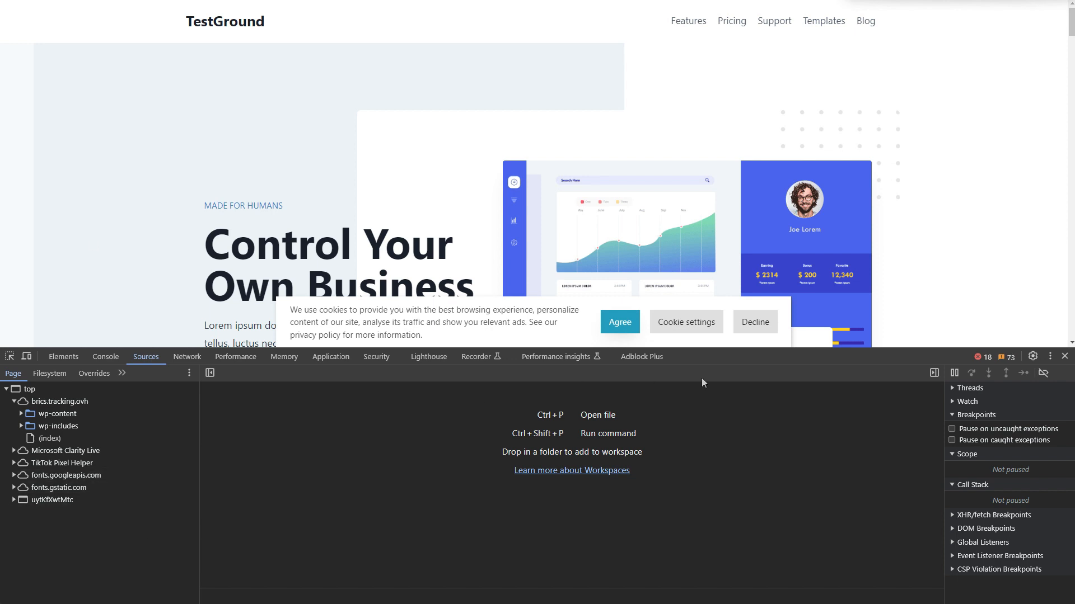
click(634, 332)
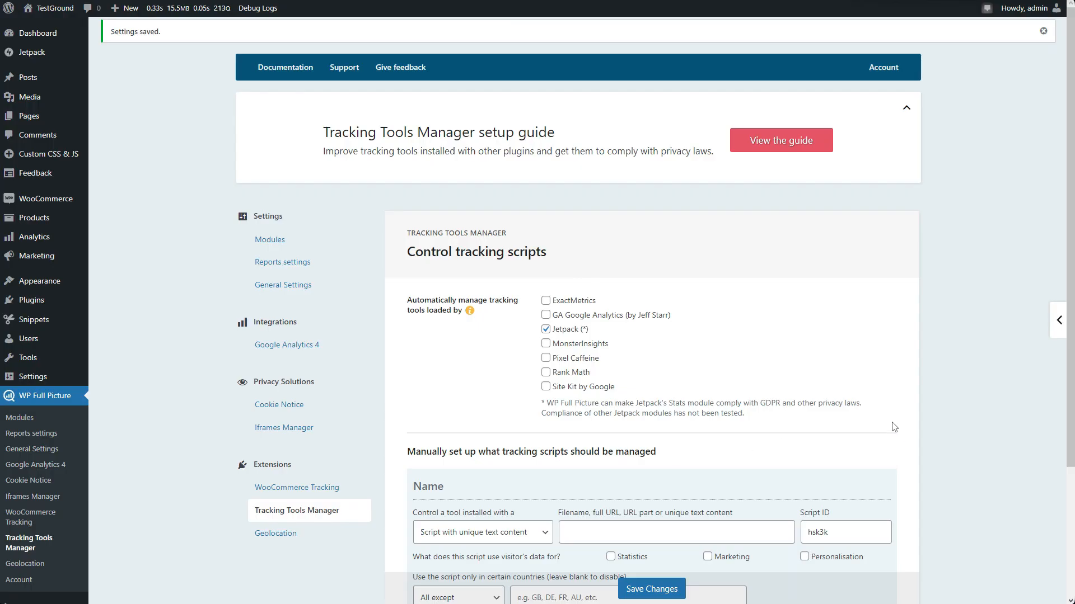
Enable consent mode for Google Analytics 4 and Google Ads in the Cookie Notice settings and save the changes.
click(312, 405)
scroll(399, 426, down, 3)
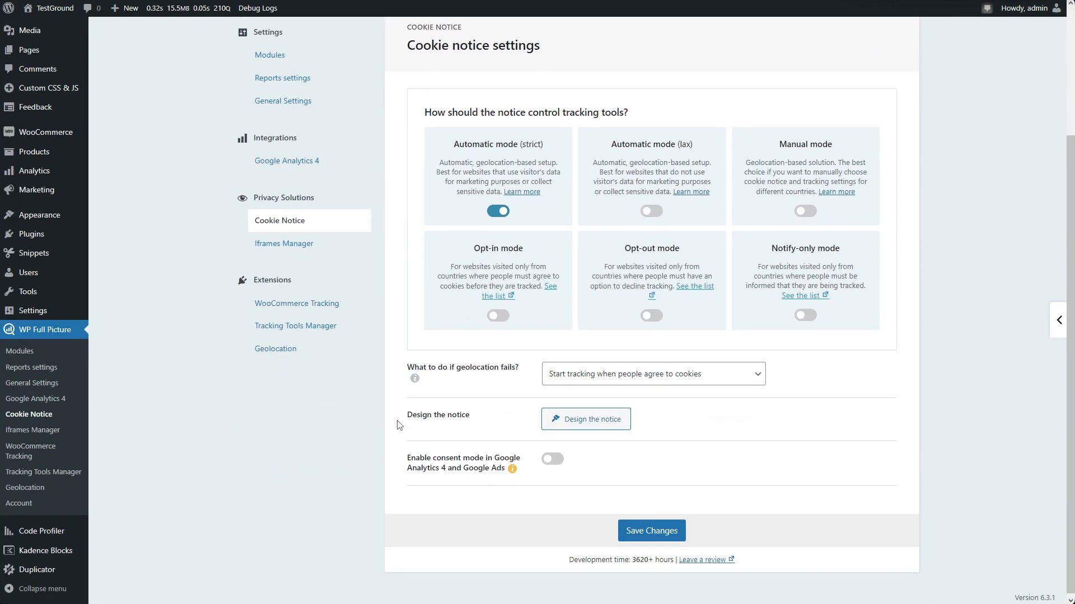
click(554, 457)
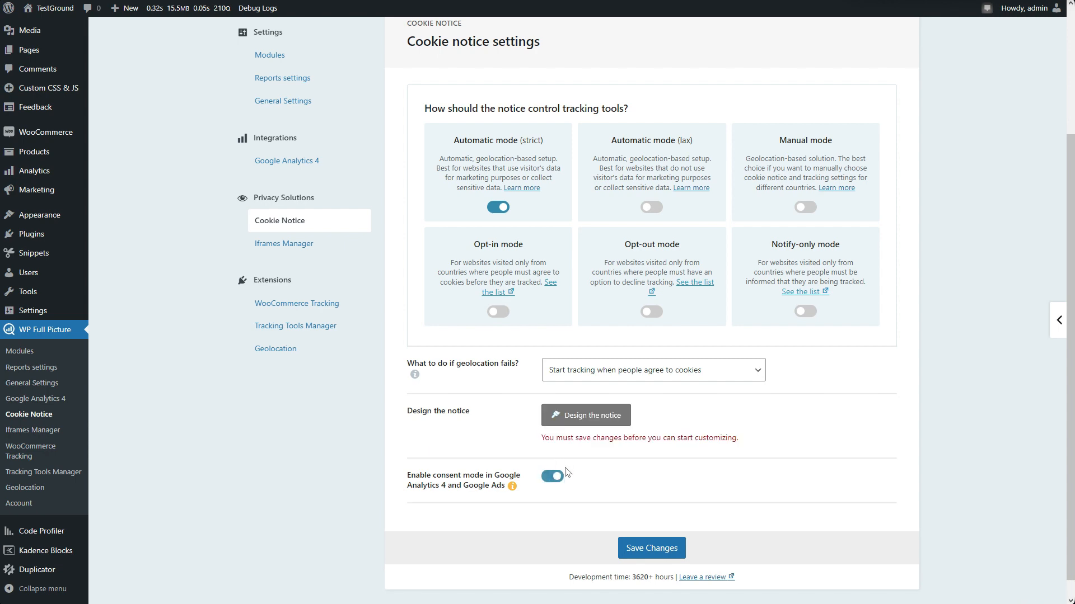
click(651, 549)
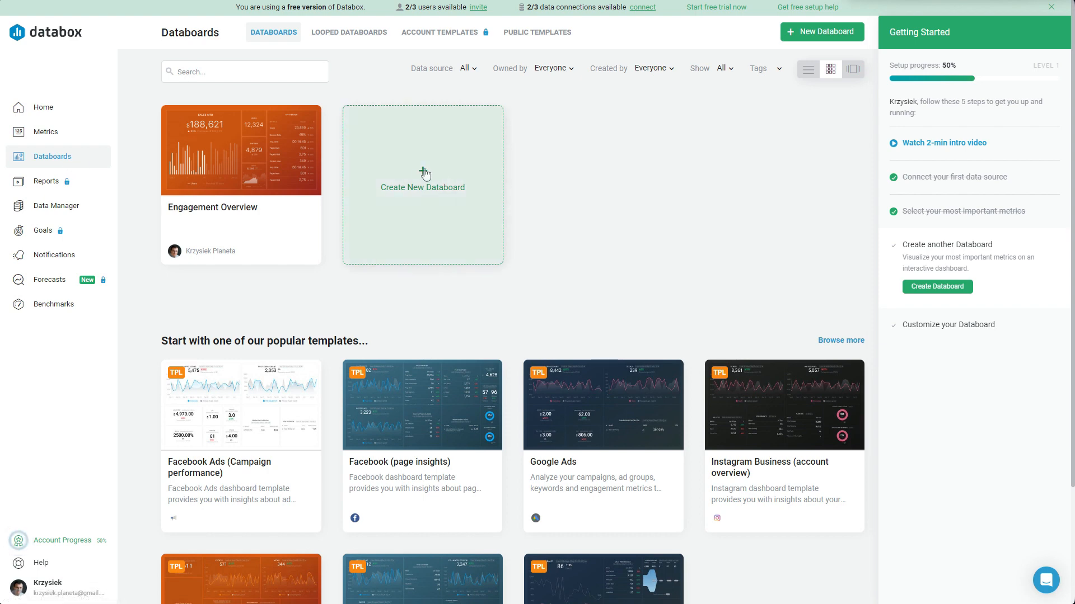
Switch to Databox, view the Engagement Overview Databoard, and open the embed option of its sharing settings.
scroll(531, 341, down, 3)
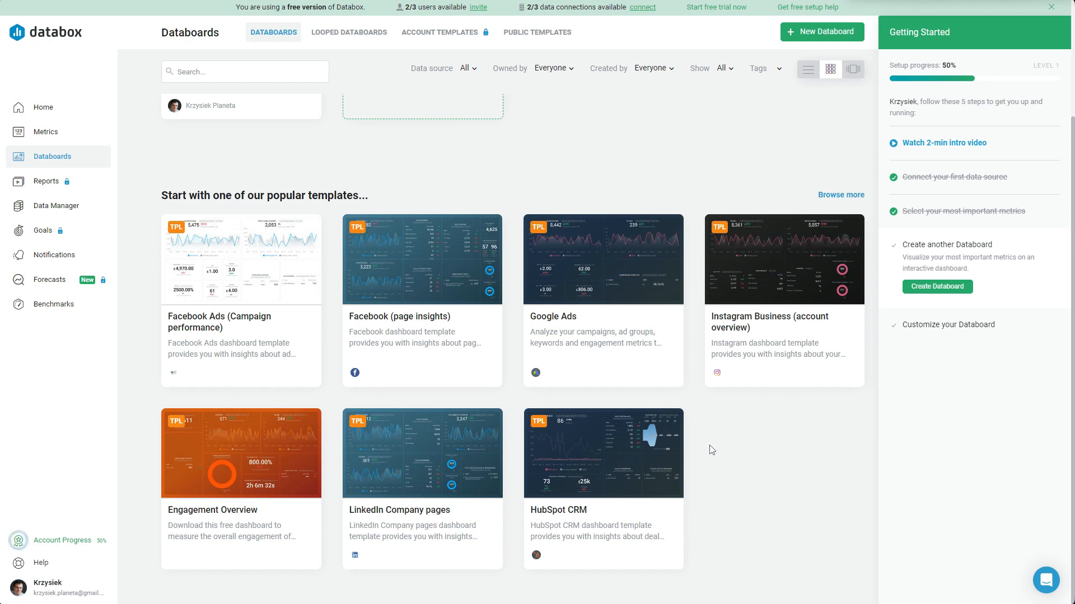
scroll(694, 448, up, 3)
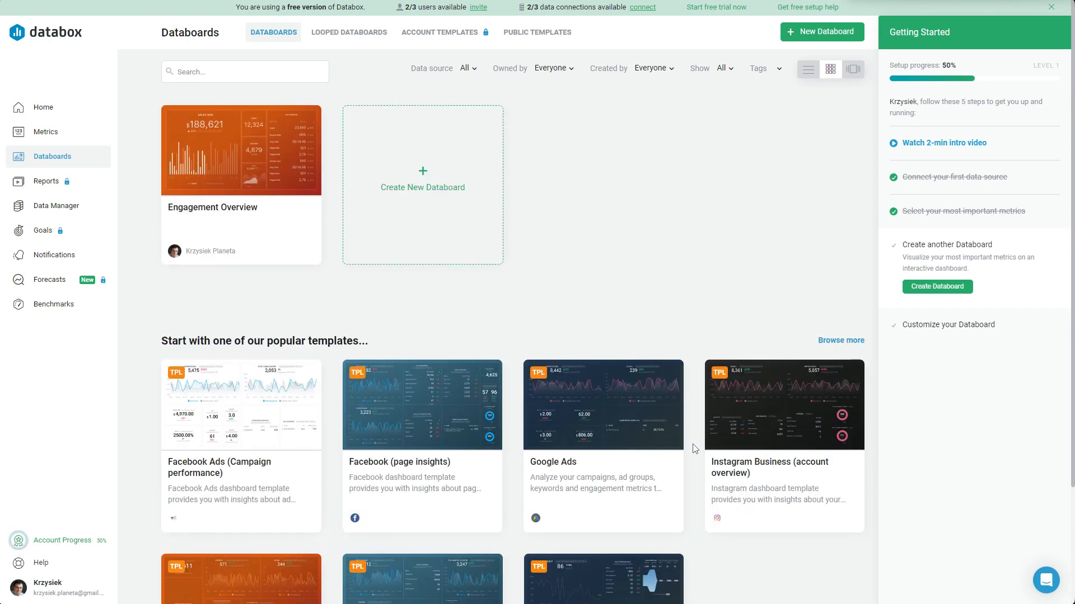
mouse_move(276, 166)
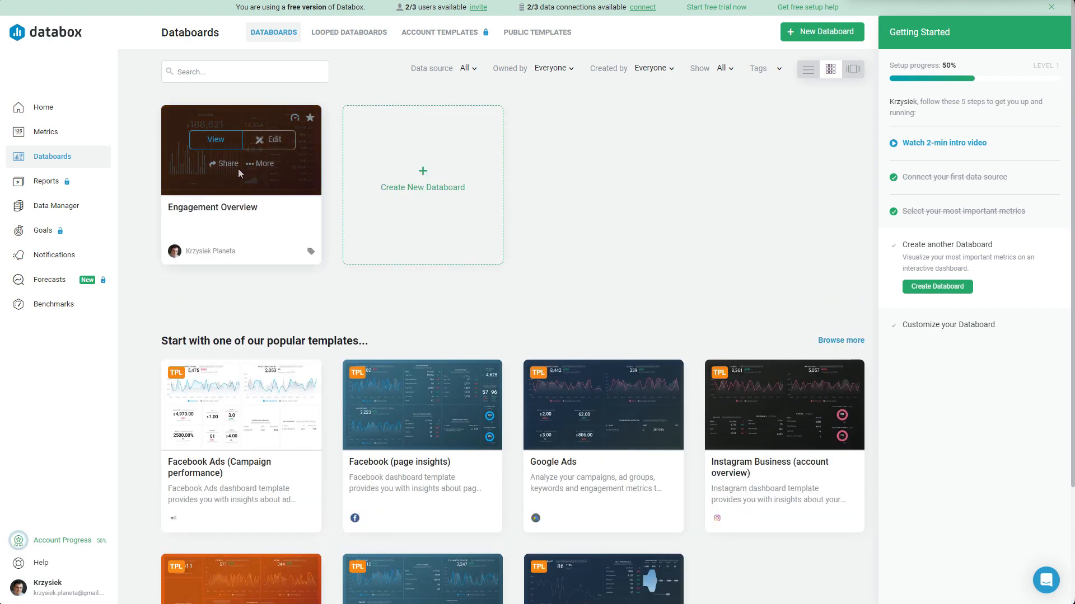
click(215, 140)
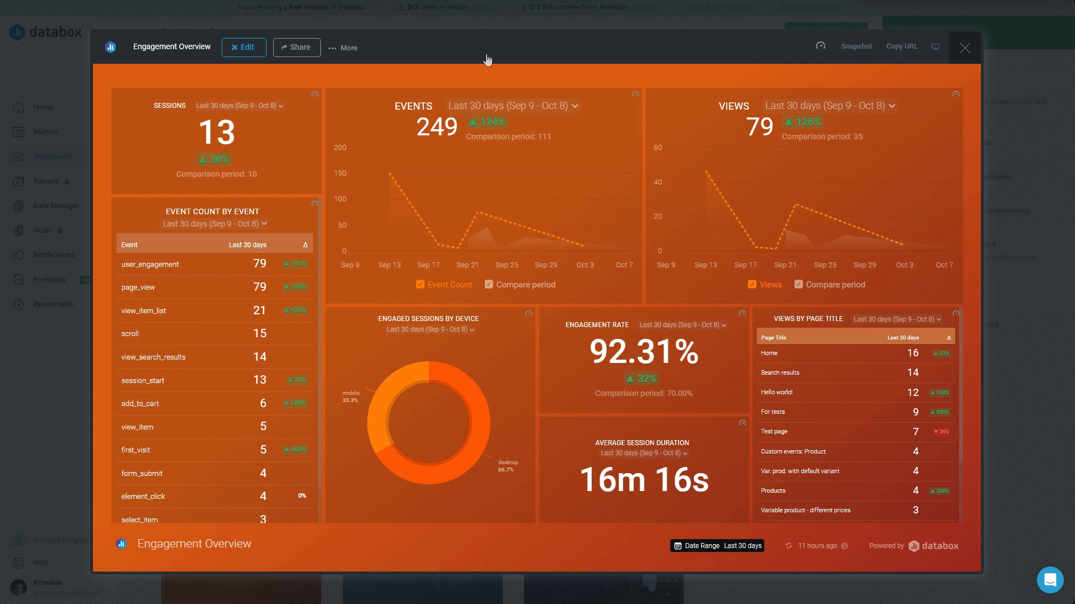
click(295, 49)
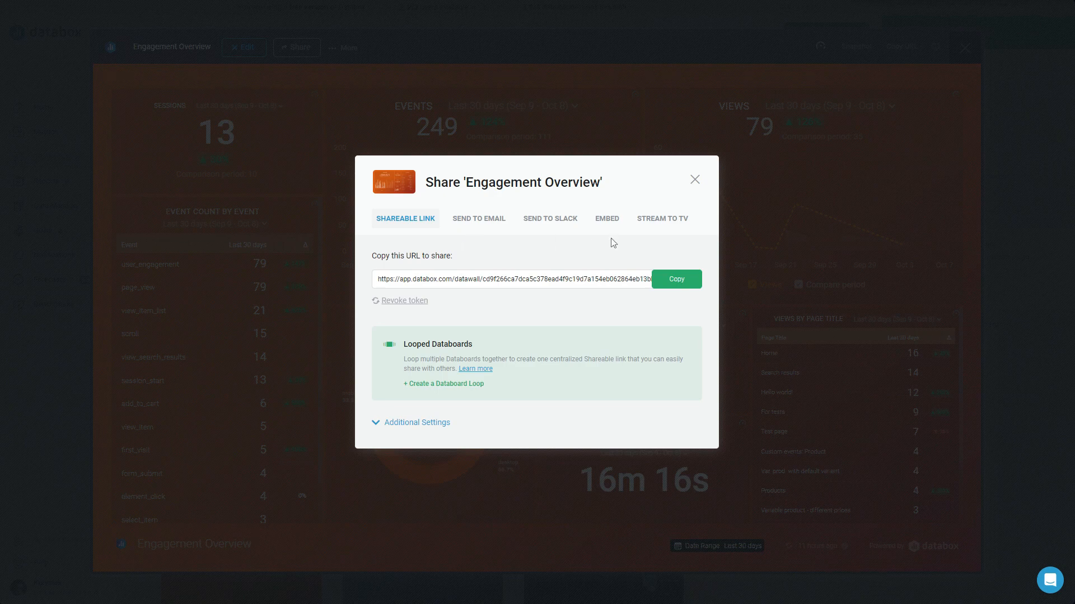
click(607, 220)
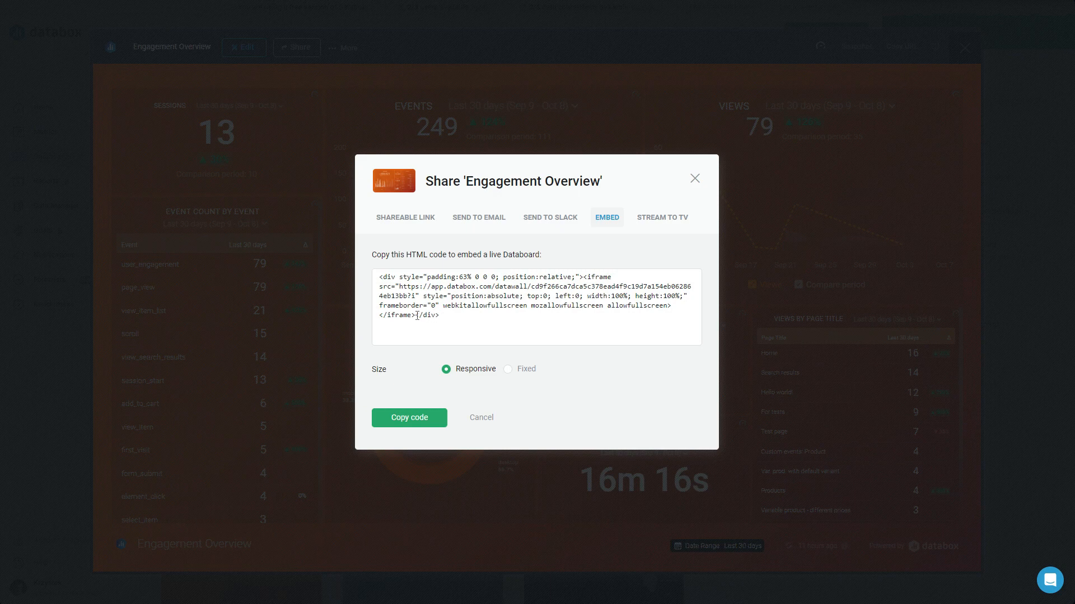
Select and copy the whole responsive embed code of the Engagement Overview Databoard.
drag(377, 277, 588, 315)
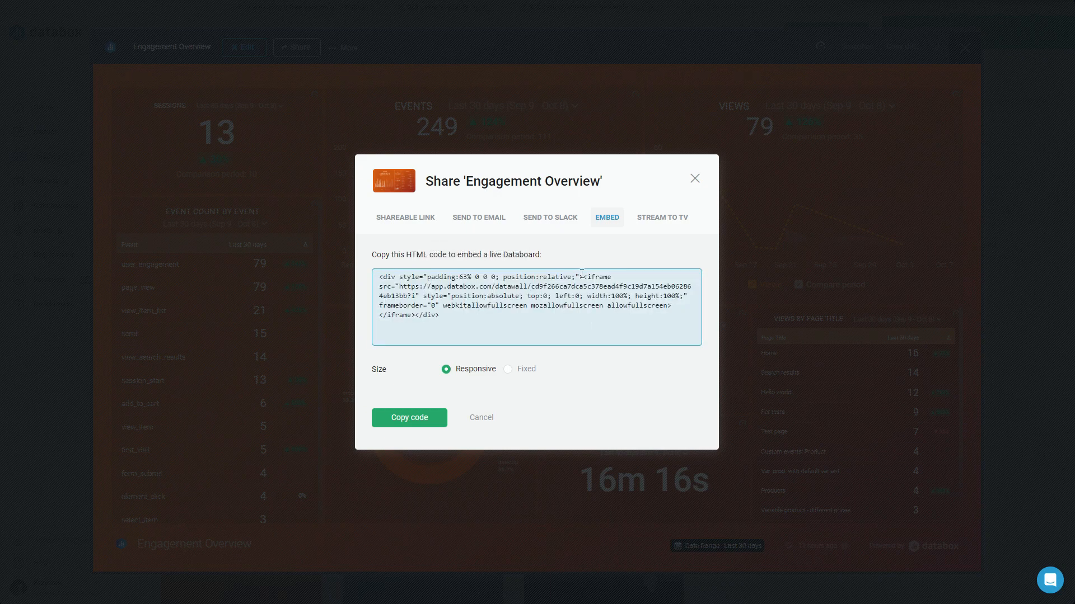
drag(583, 276, 456, 315)
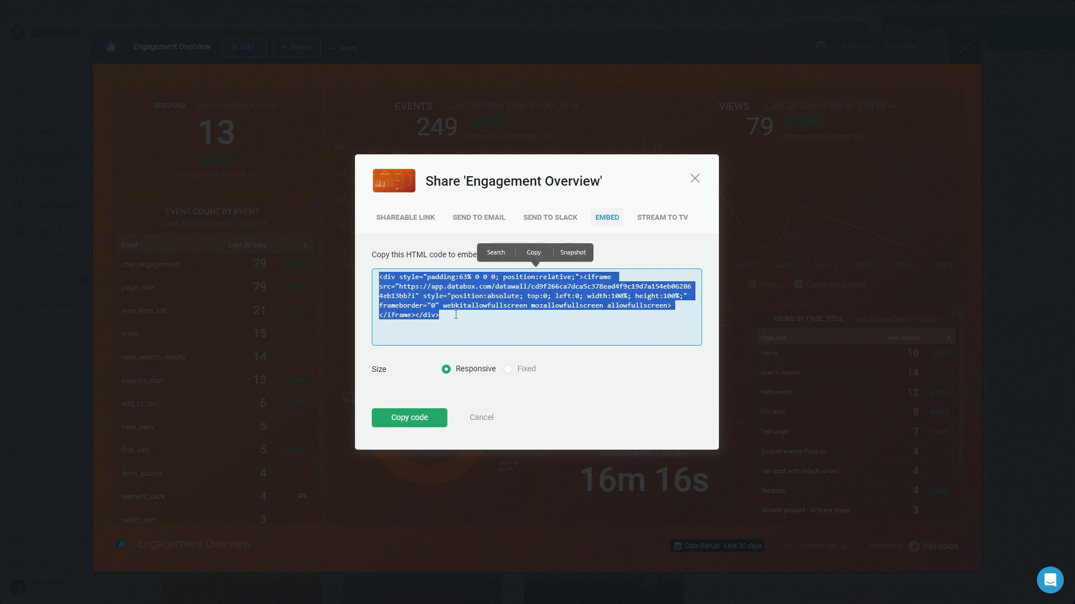
click(533, 252)
click(552, 325)
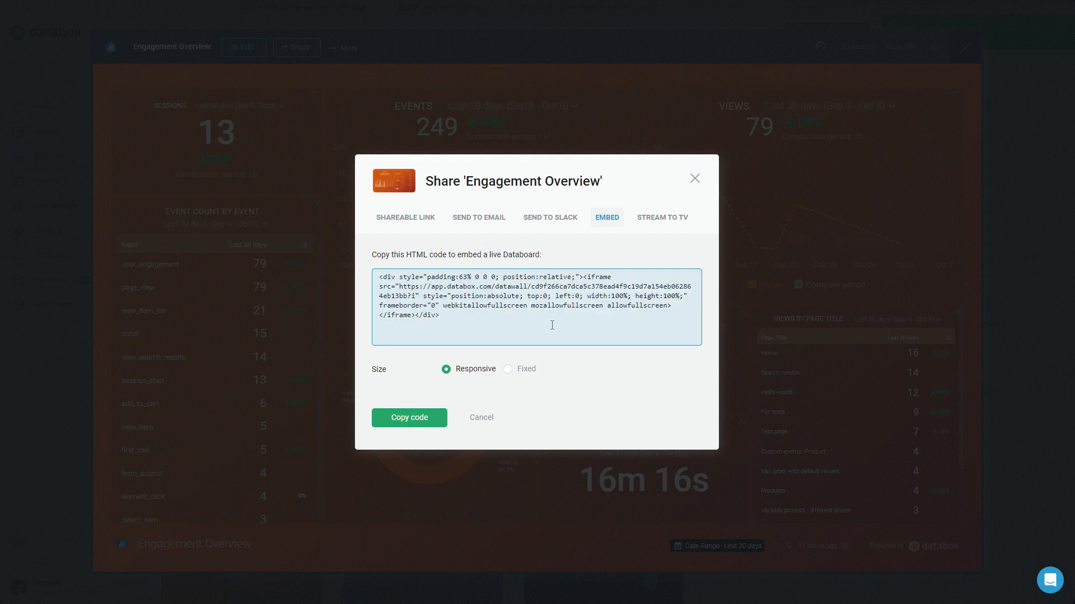
Change the embed size to Fixed at 640 x 405 pixels and copy the resulting iframe code.
click(515, 371)
drag(609, 324, 292, 261)
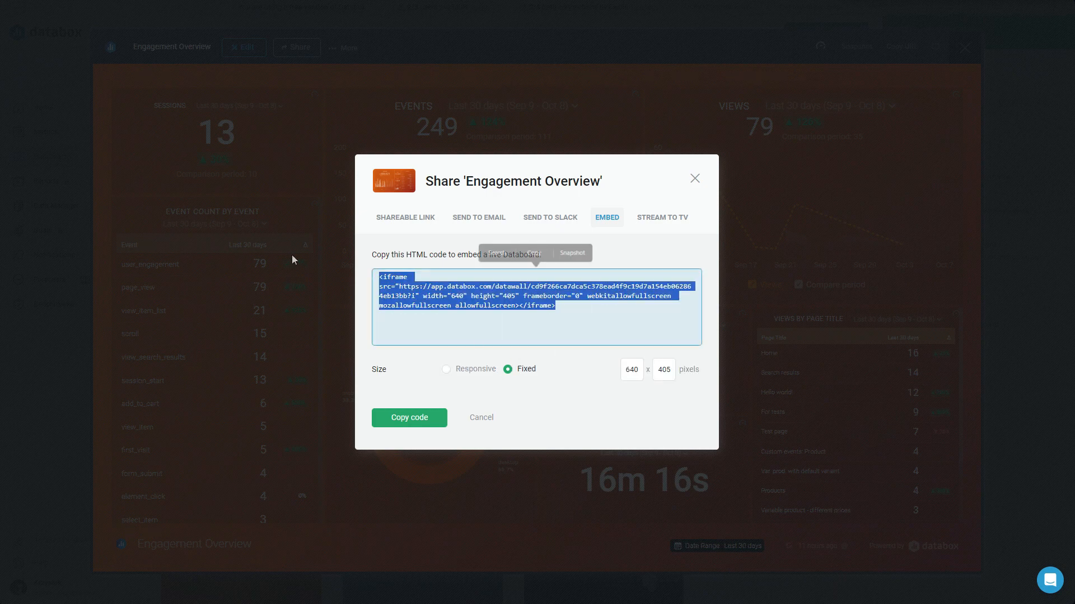
click(533, 253)
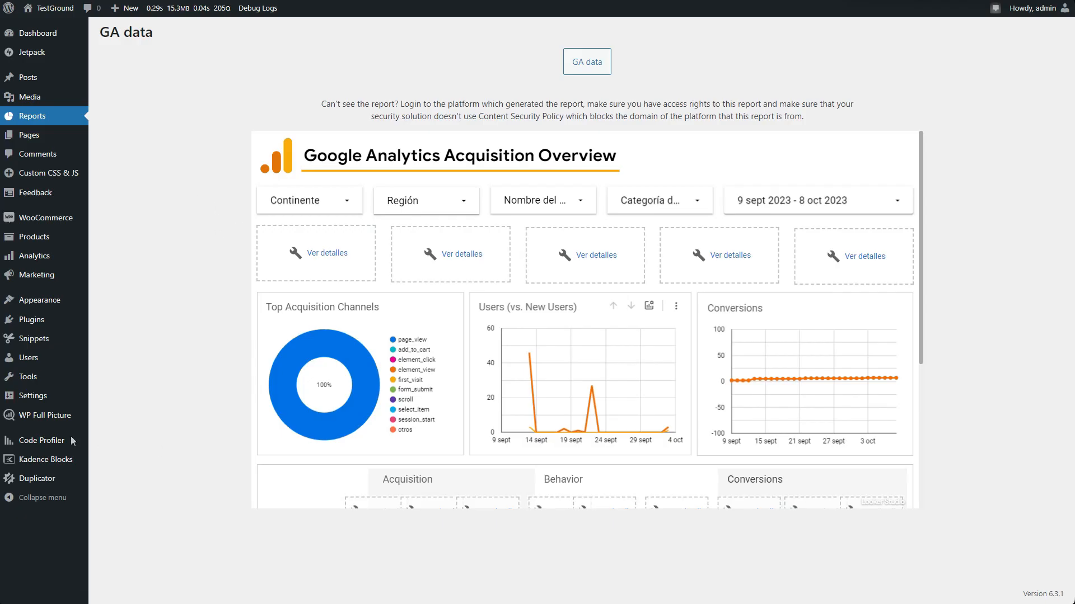
Open the WP Full Picture Reports settings in WordPress and replace the GA data report's iframe code with the copied Databox code.
mouse_move(56, 427)
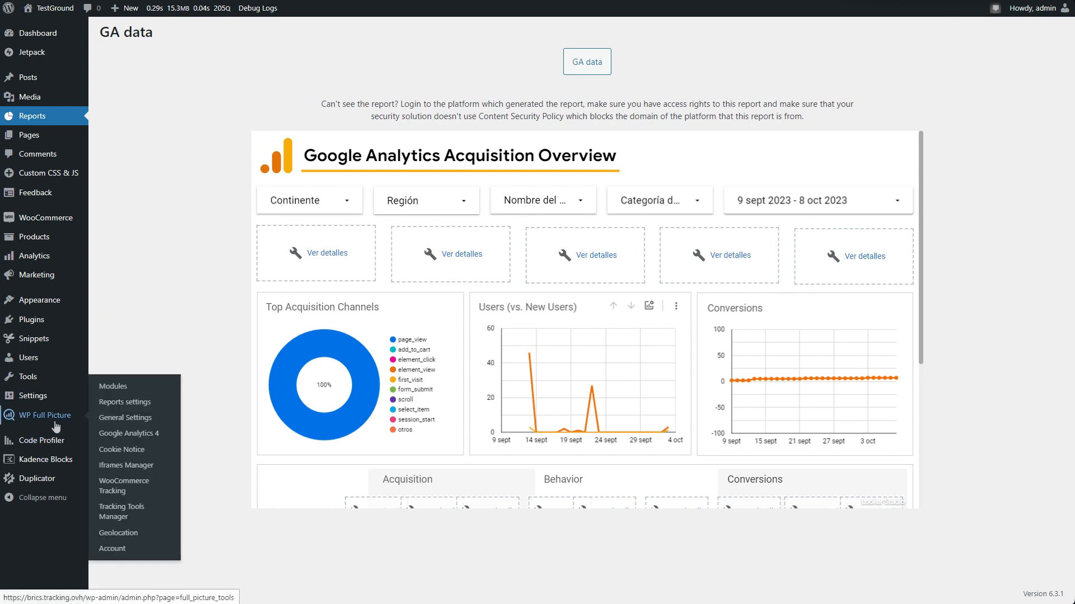
click(140, 403)
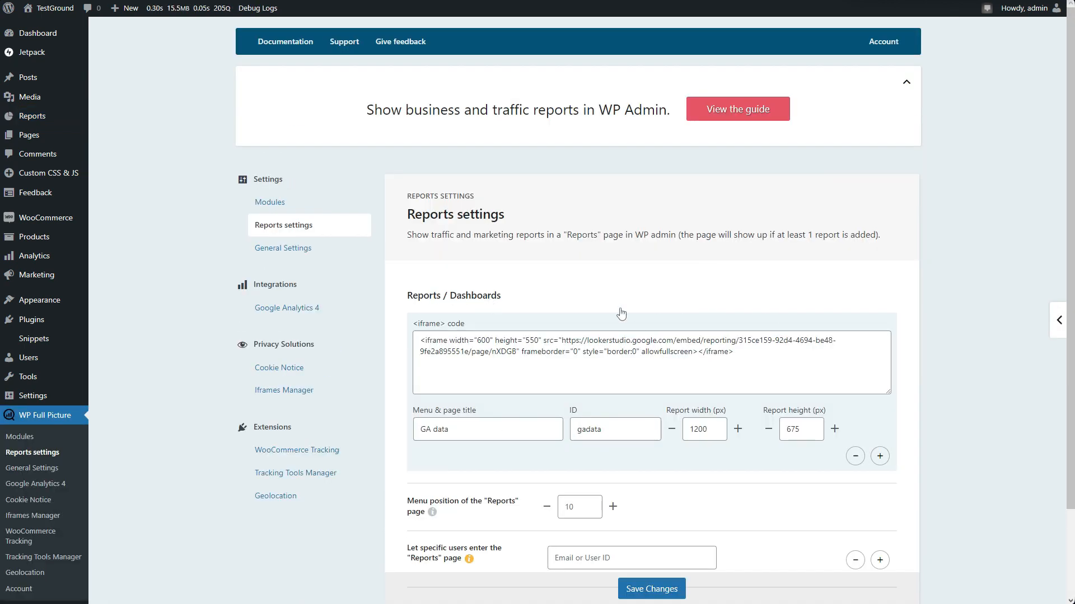
click(739, 361)
key(ctrl+a)
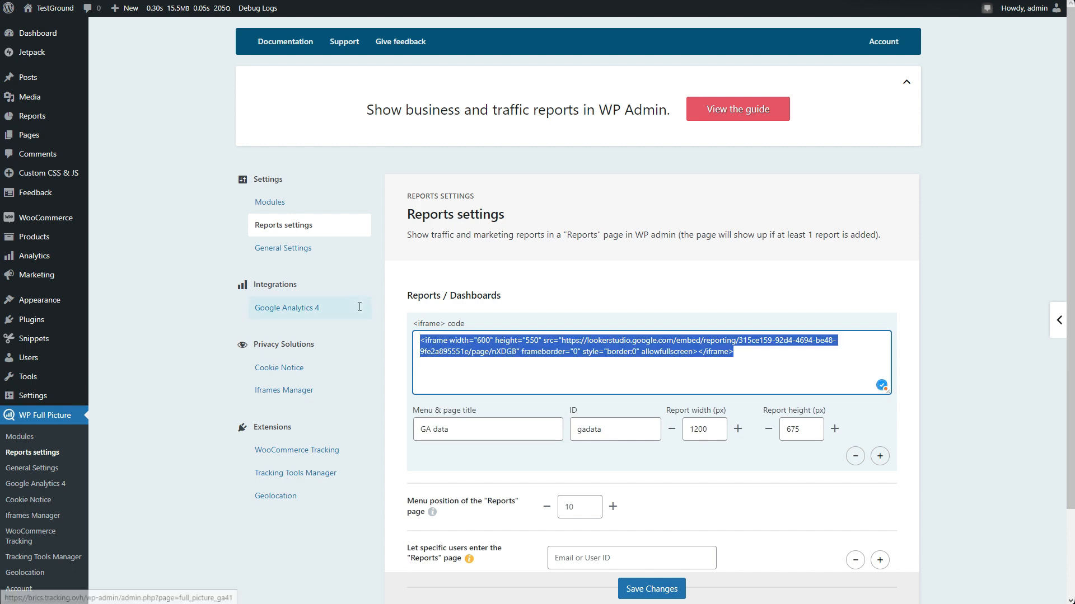
key(BackSpace)
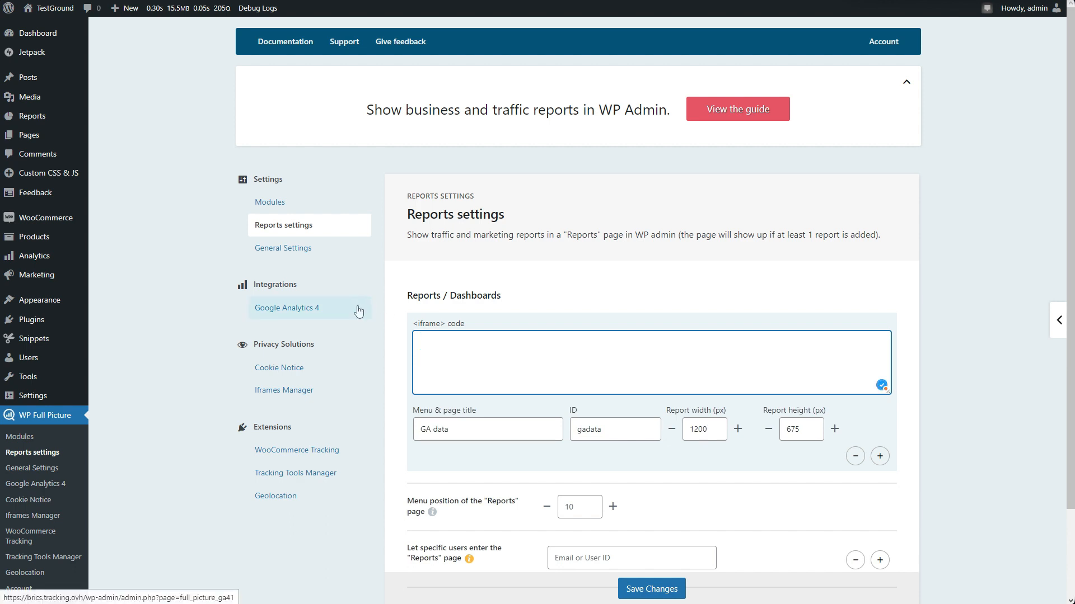
key(ctrl+v)
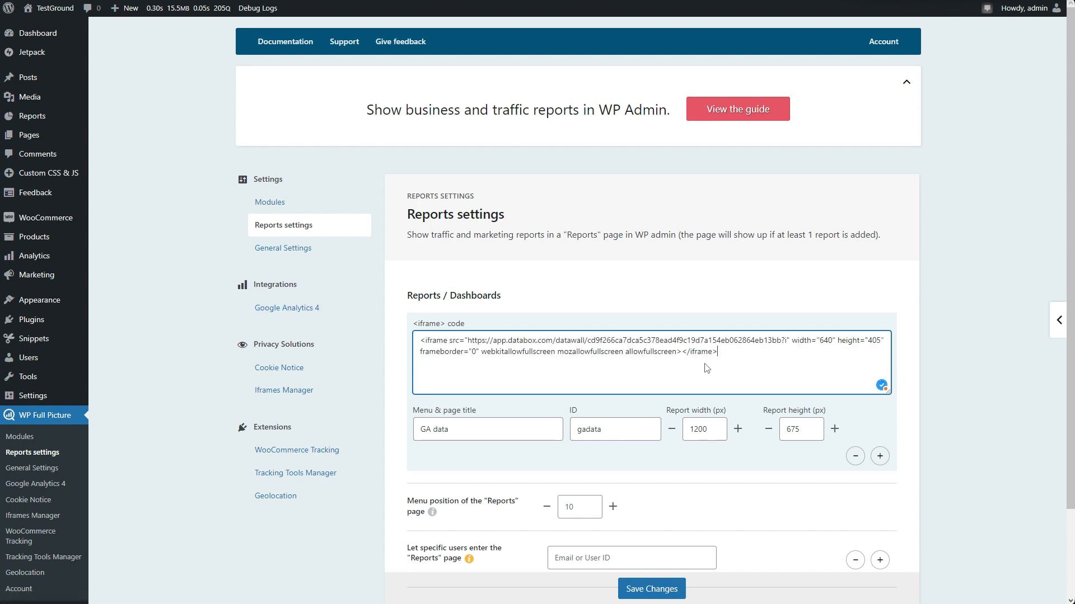
Set the report's menu and page title to Databox and save the Reports settings.
key(Tab)
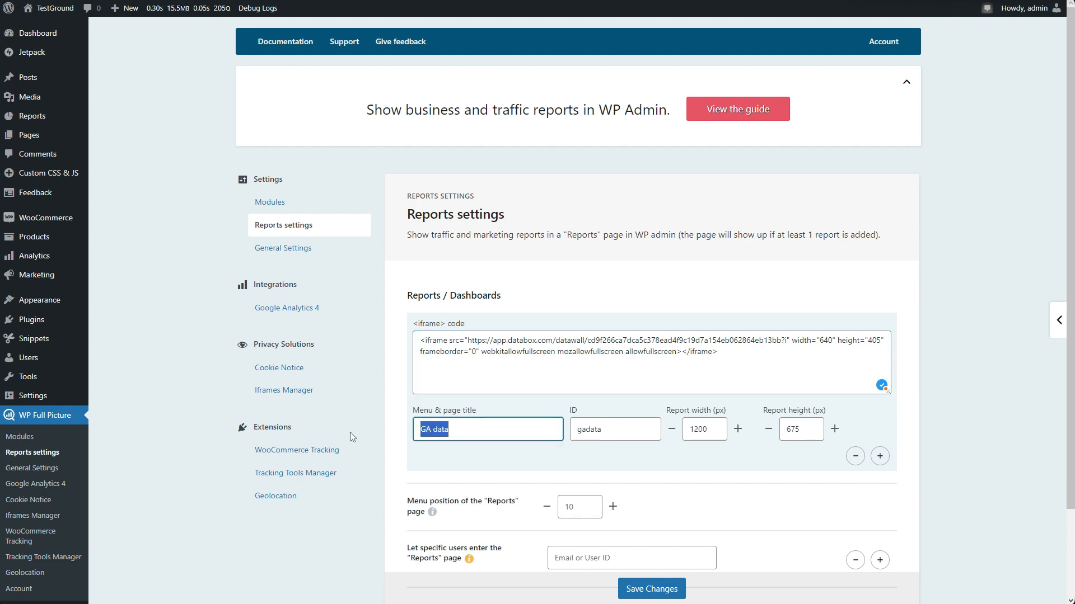
text(Da)
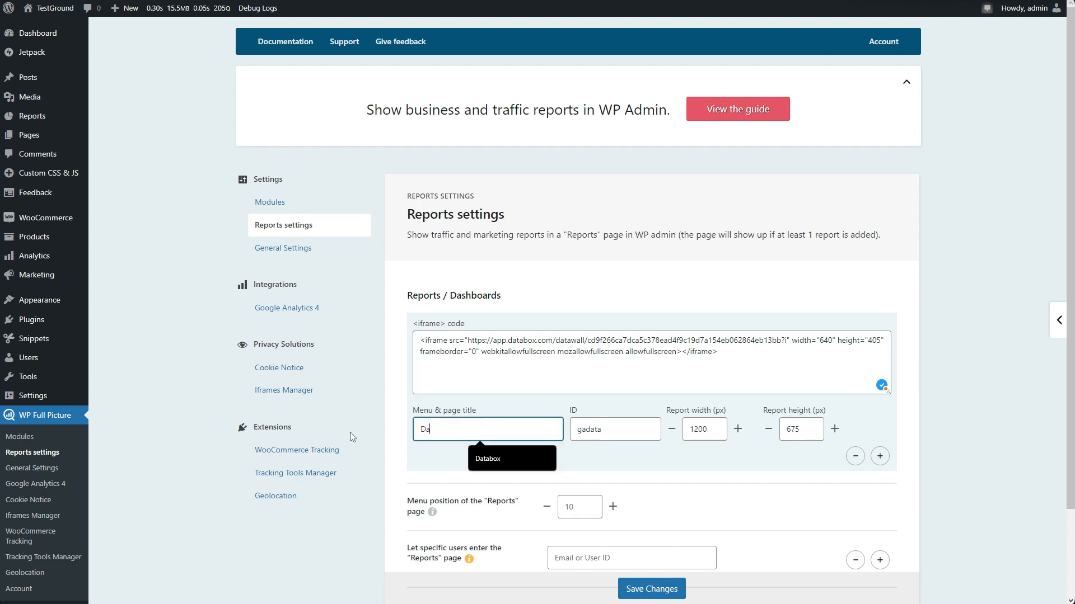
click(482, 458)
click(601, 459)
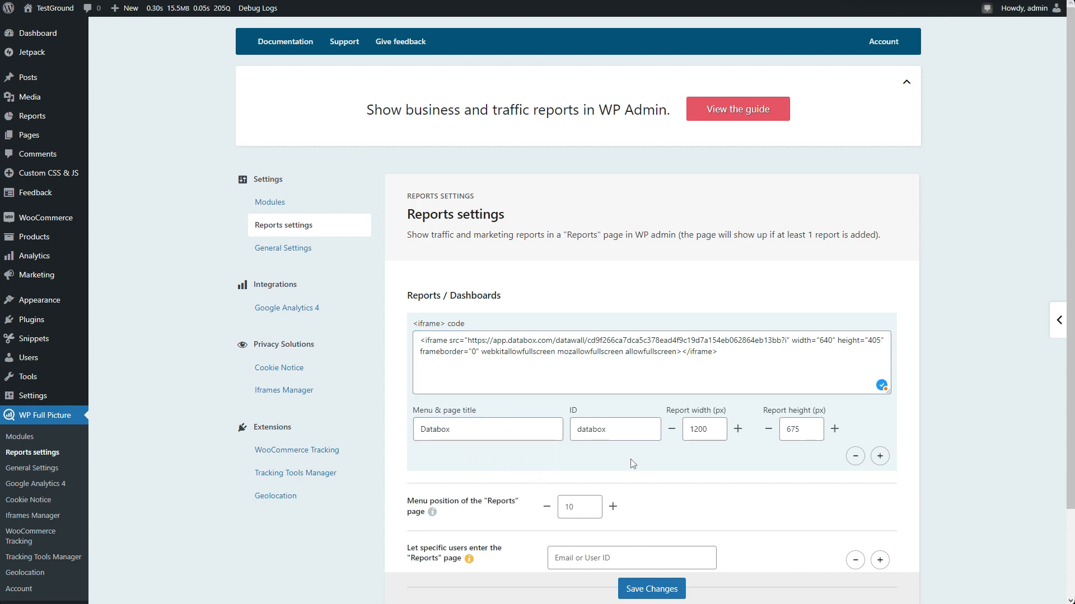
scroll(900, 451, down, 2)
click(672, 532)
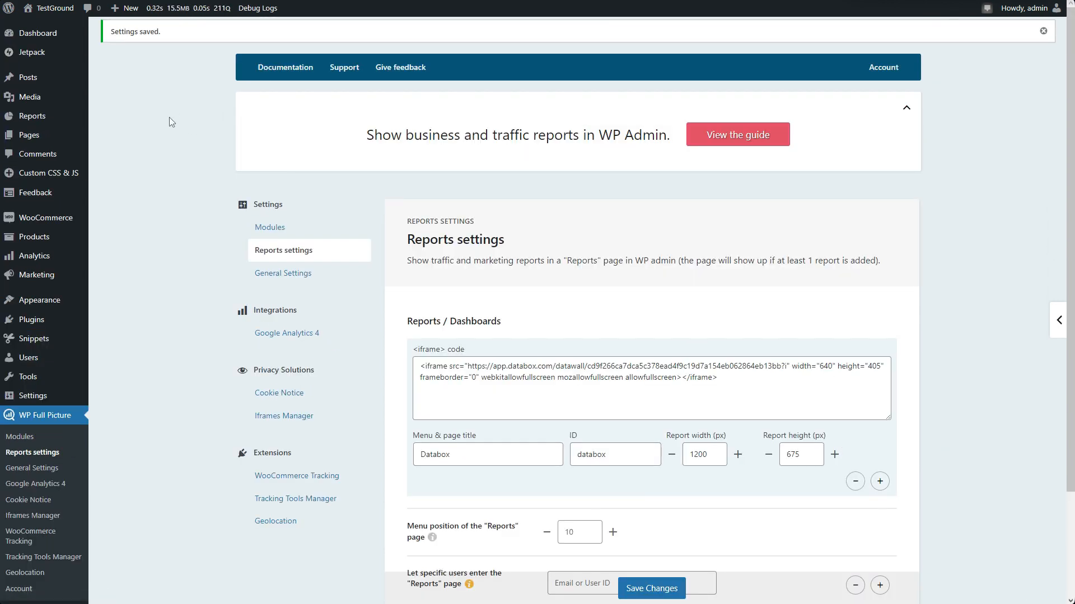
Open the Reports page, view the embedded Databox dashboard in full screen, and return to the normal view.
click(59, 121)
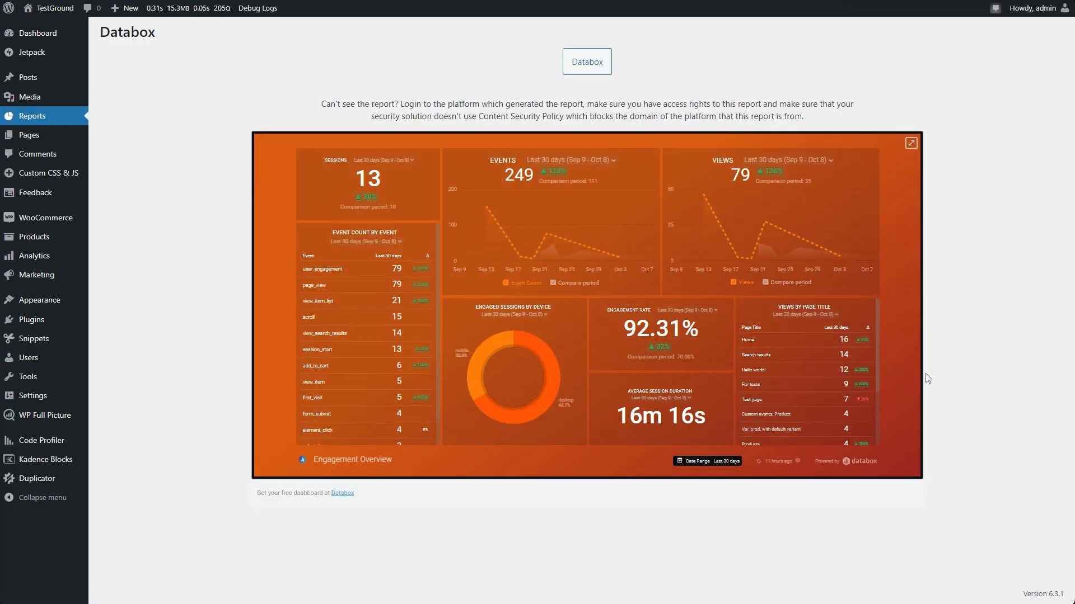
click(909, 144)
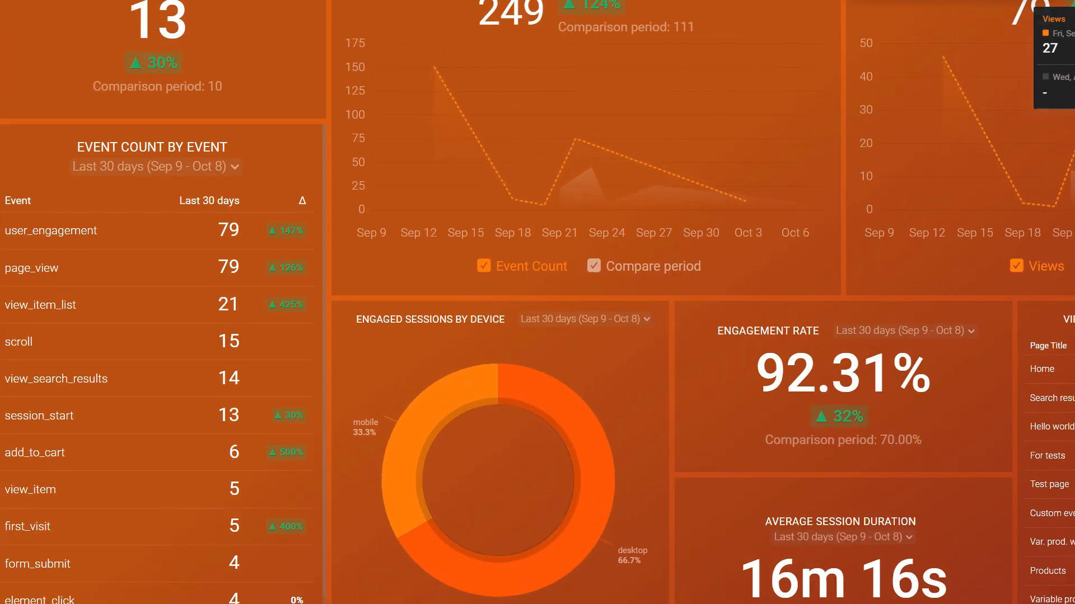
key(Escape)
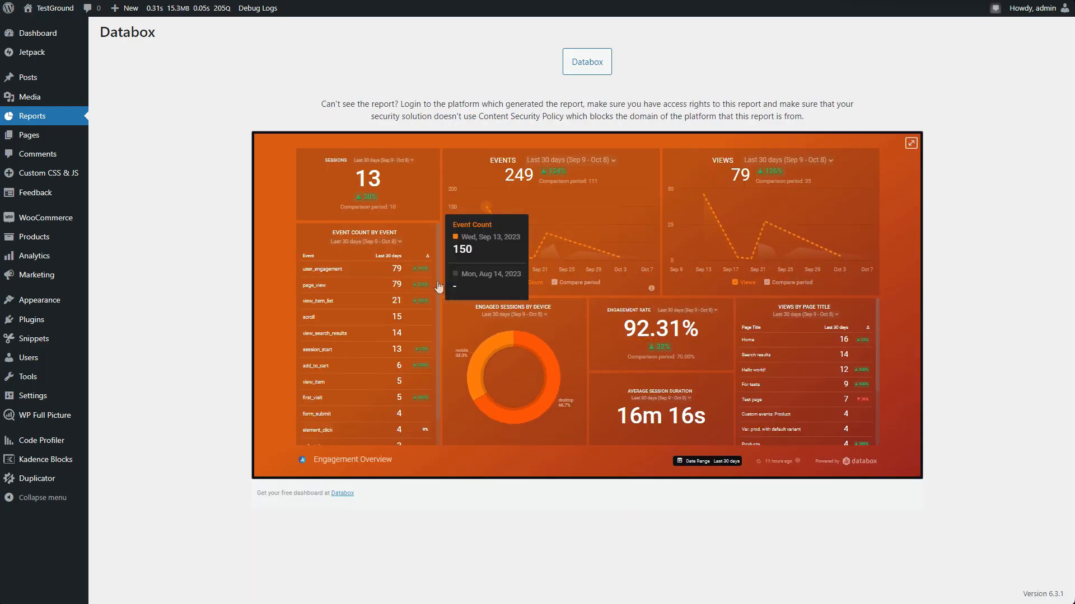